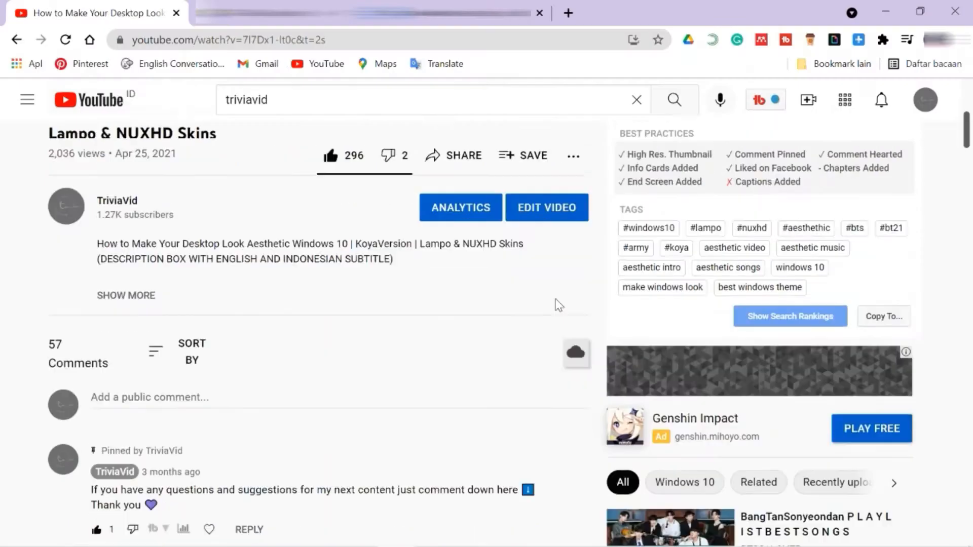
# Look through the video's comments and highlight the authors of the ones requesting a TaTa version.
pyautogui.scroll(-11, 559, 304)
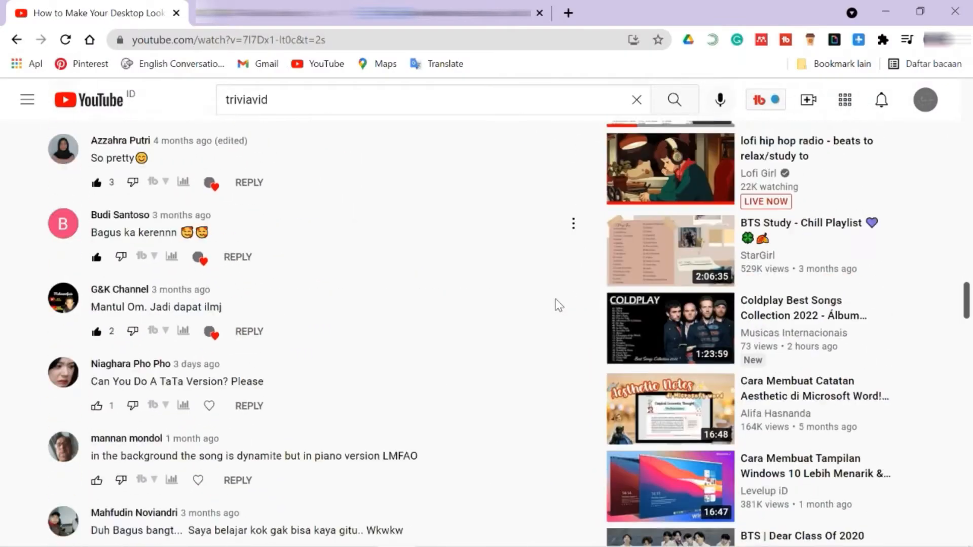
pyautogui.moveTo(221, 213); pyautogui.dragTo(90, 212)
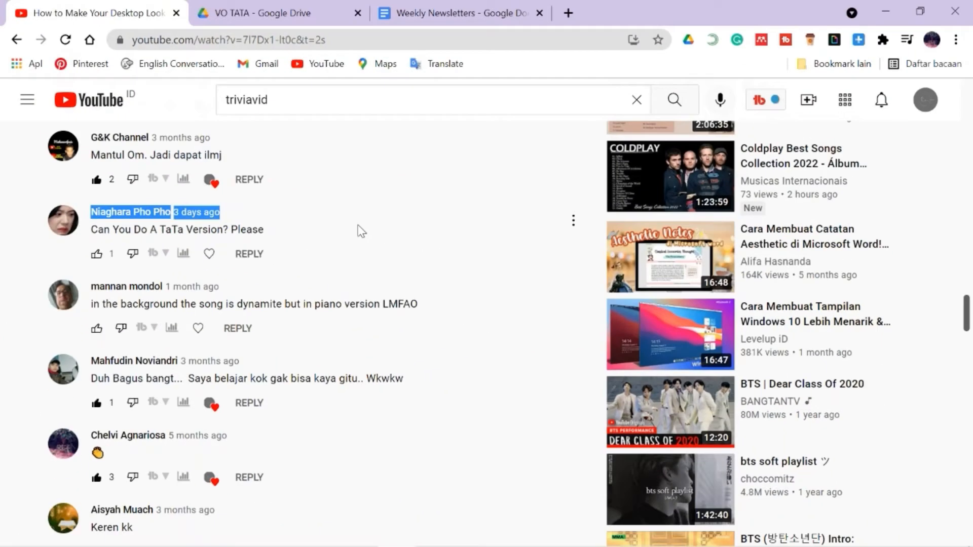
pyautogui.scroll(-20, 360, 231)
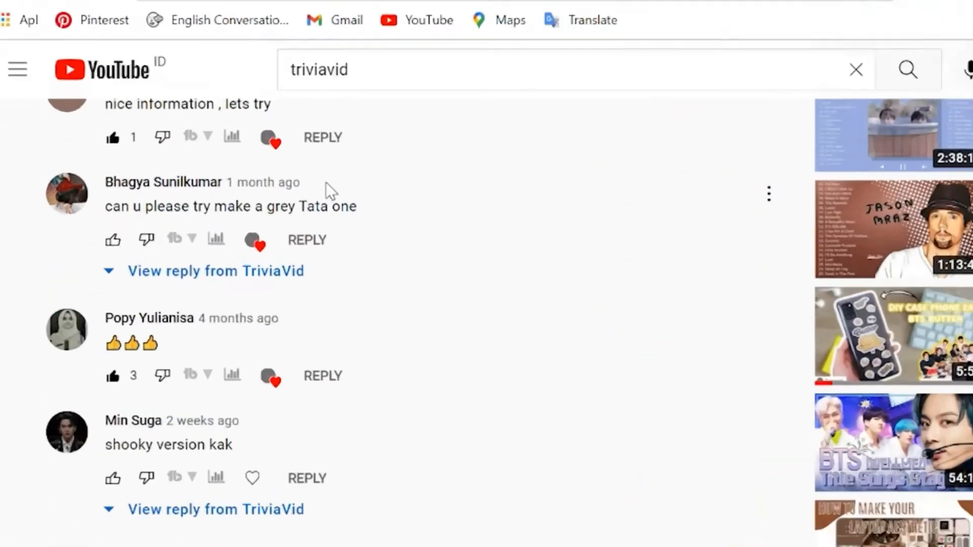
pyautogui.moveTo(326, 183); pyautogui.dragTo(112, 182)
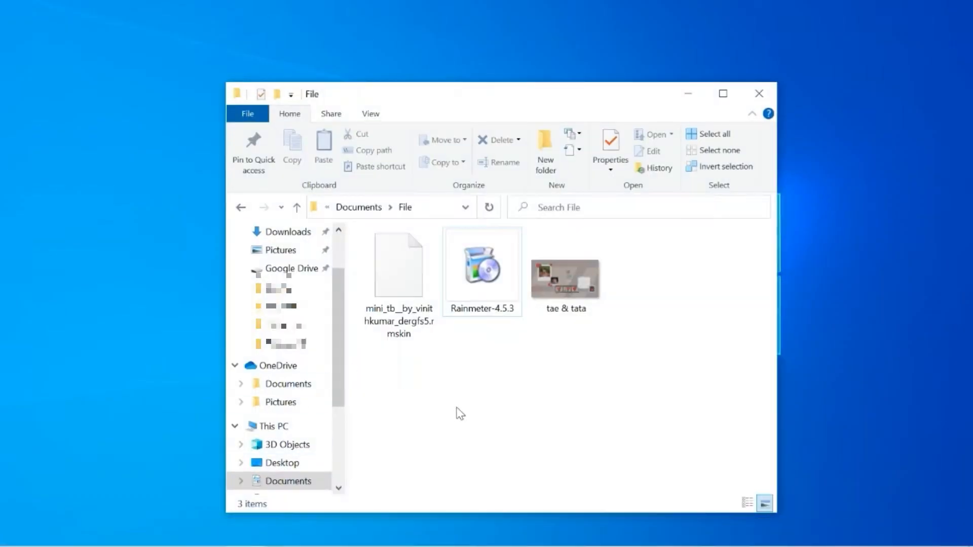
# Install Rainmeter 4.5.3 from the File folder using the standard installation, and run it when setup completes.
pyautogui.doubleClick(473, 274)
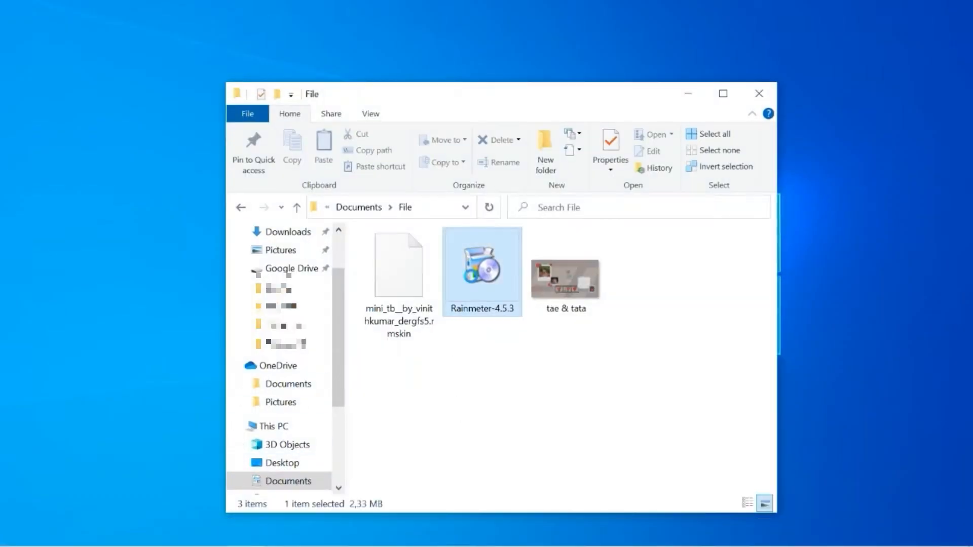
pyautogui.click(487, 316)
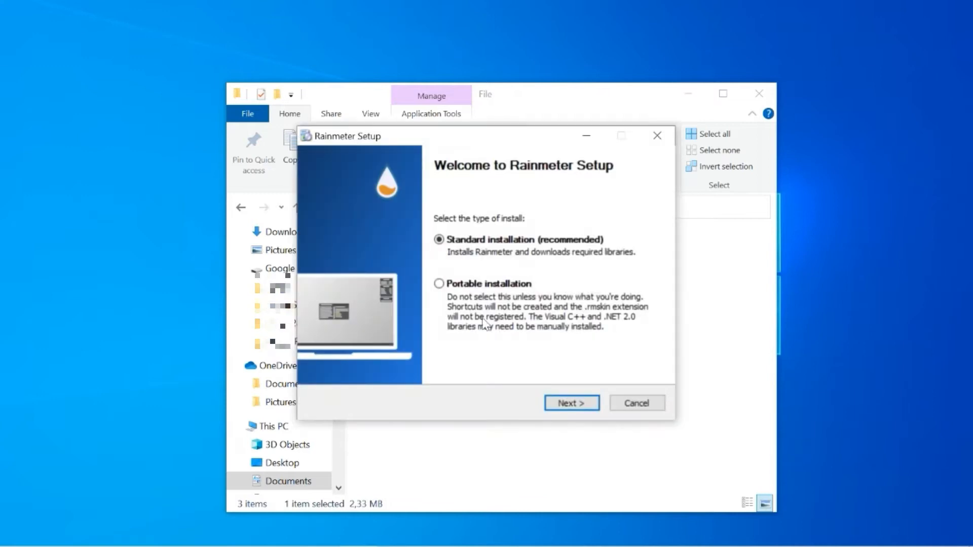
pyautogui.click(557, 402)
pyautogui.click(557, 403)
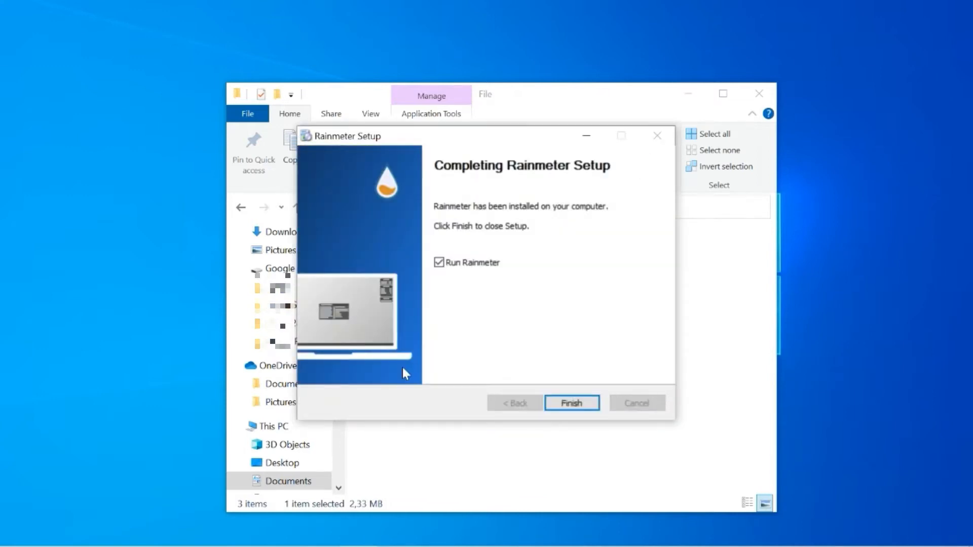
pyautogui.click(580, 404)
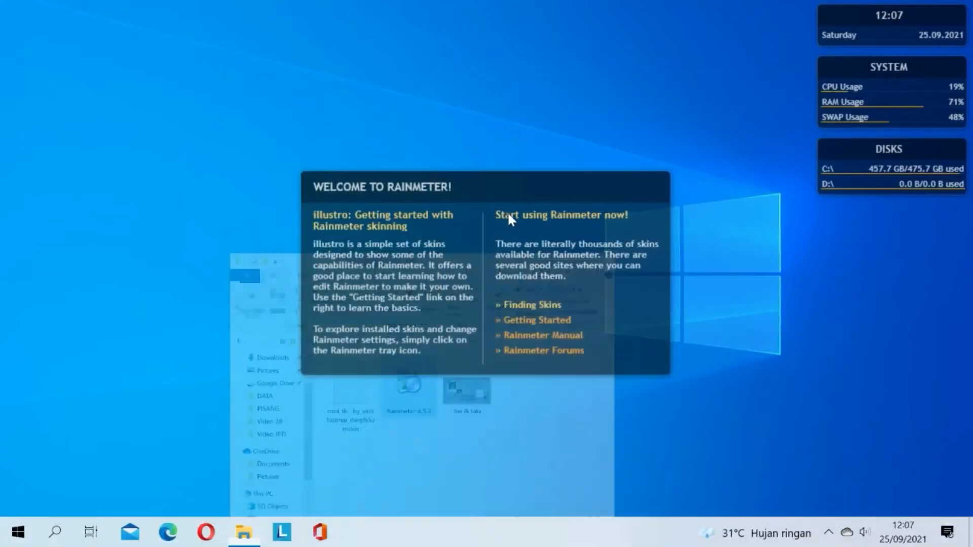
# Unload Rainmeter's default welcome, disks, system and clock skins from the desktop.
pyautogui.rightClick(530, 185)
pyautogui.click(582, 355)
pyautogui.rightClick(850, 145)
pyautogui.click(899, 317)
pyautogui.rightClick(842, 63)
pyautogui.click(890, 233)
pyautogui.rightClick(851, 14)
pyautogui.click(879, 183)
# Install the MINI TB skin with its included layout from the File folder, and minimize the folder window.
pyautogui.click(244, 532)
pyautogui.doubleClick(379, 314)
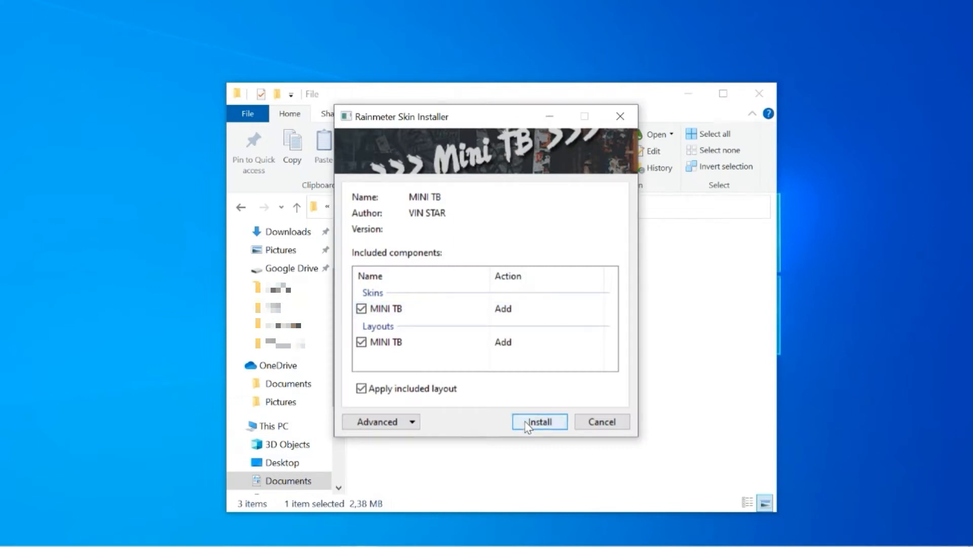
pyautogui.click(527, 423)
pyautogui.click(688, 93)
pyautogui.moveTo(733, 318); pyautogui.dragTo(487, 227)
pyautogui.click(550, 265)
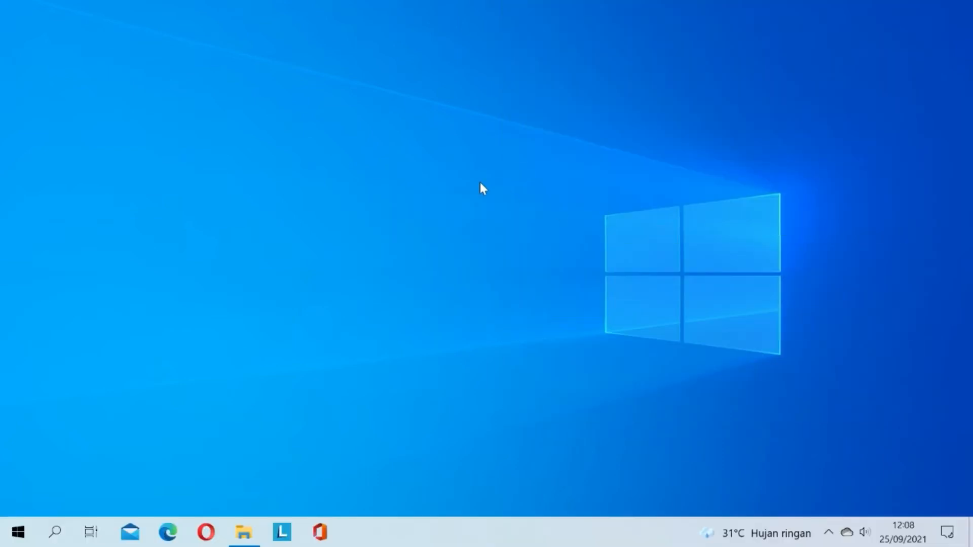
# Set the taskbar to hide automatically on the desktop through the Windows settings.
pyautogui.rightClick(476, 180)
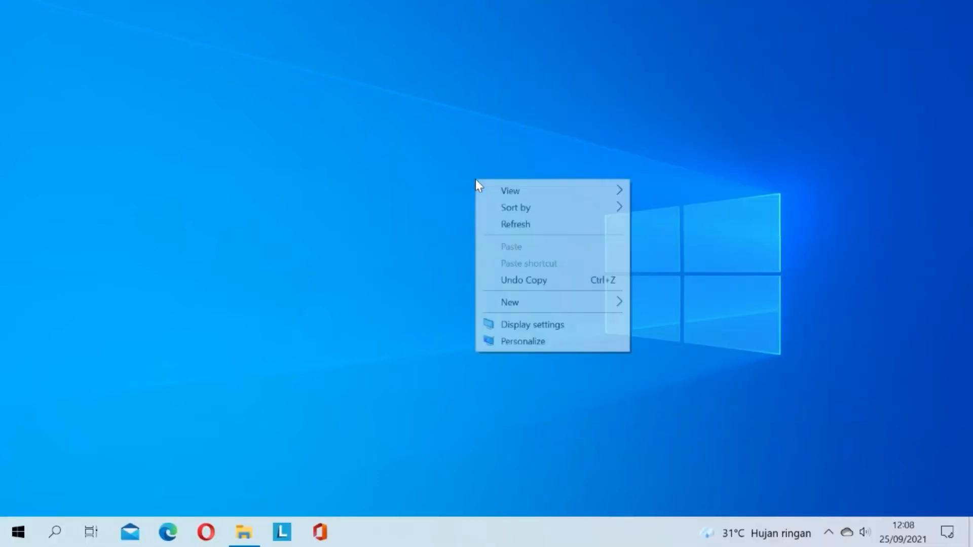
pyautogui.click(529, 325)
pyautogui.click(419, 440)
pyautogui.click(360, 411)
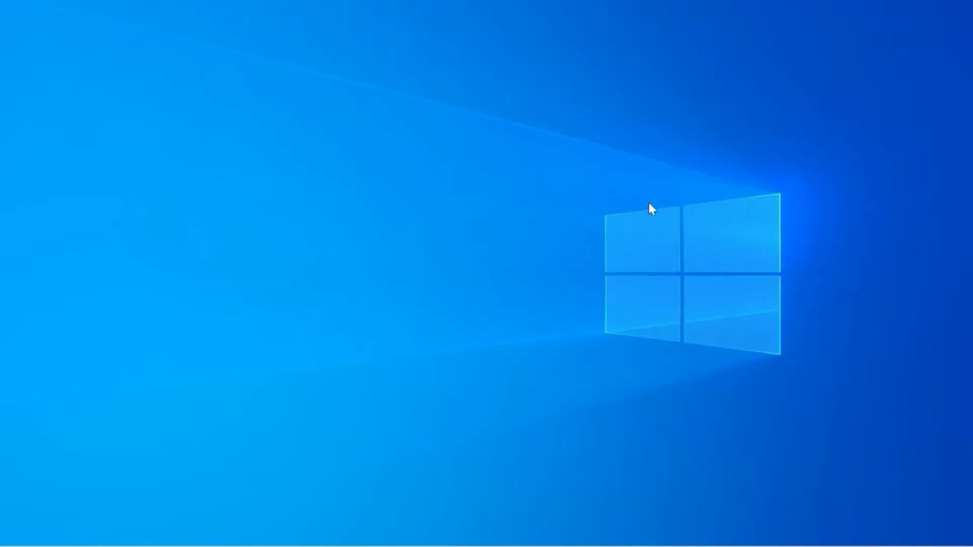
# Set the tae & tata picture from the File folder as the desktop background and dismiss the folder window.
pyautogui.click(208, 536)
pyautogui.click(499, 266)
pyautogui.rightClick(500, 270)
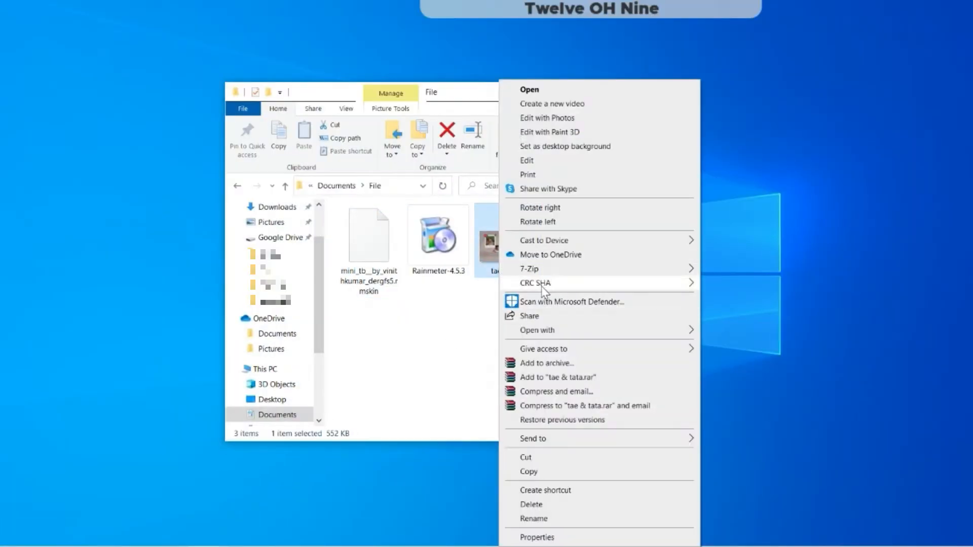
pyautogui.click(565, 147)
pyautogui.click(611, 93)
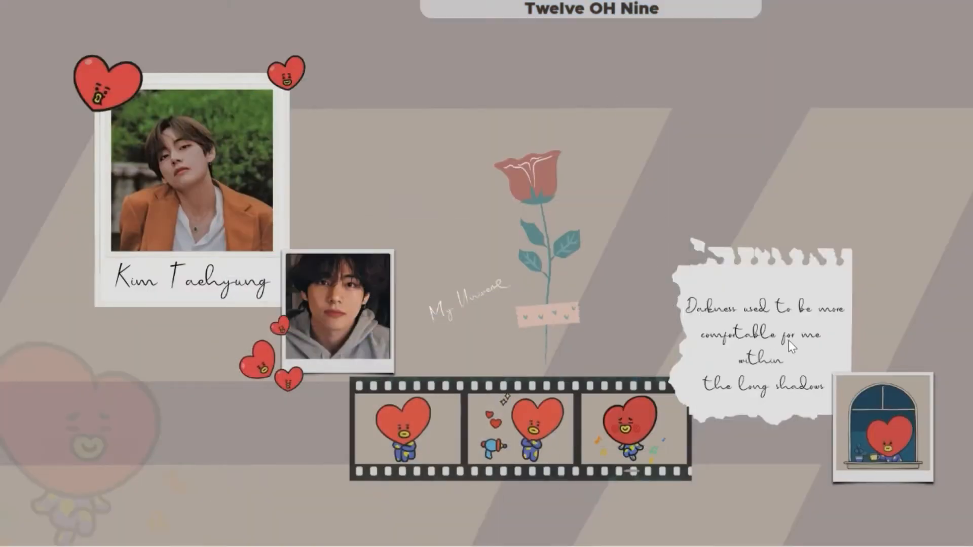
# Open the MINI TB skin's settings and change the Background style to Normal.
pyautogui.moveTo(618, 12)
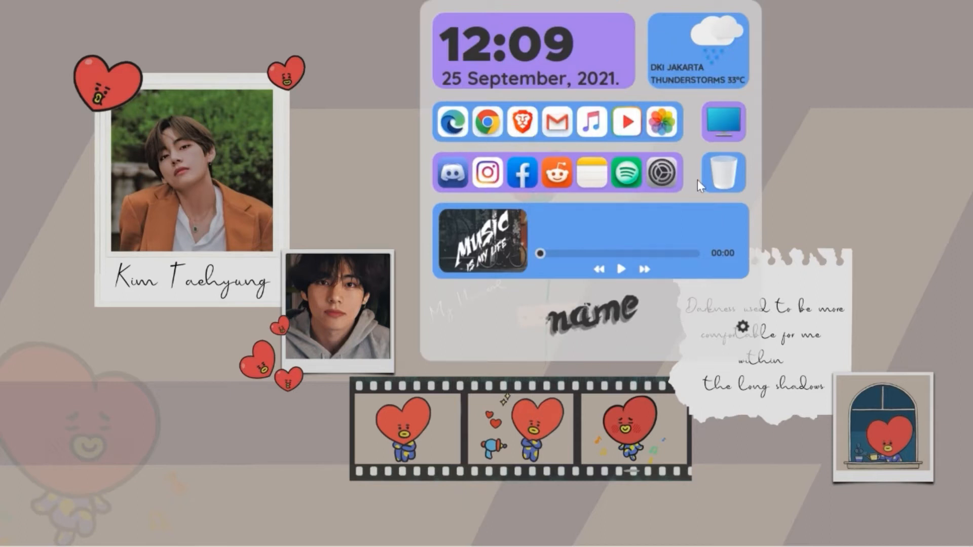
pyautogui.click(742, 327)
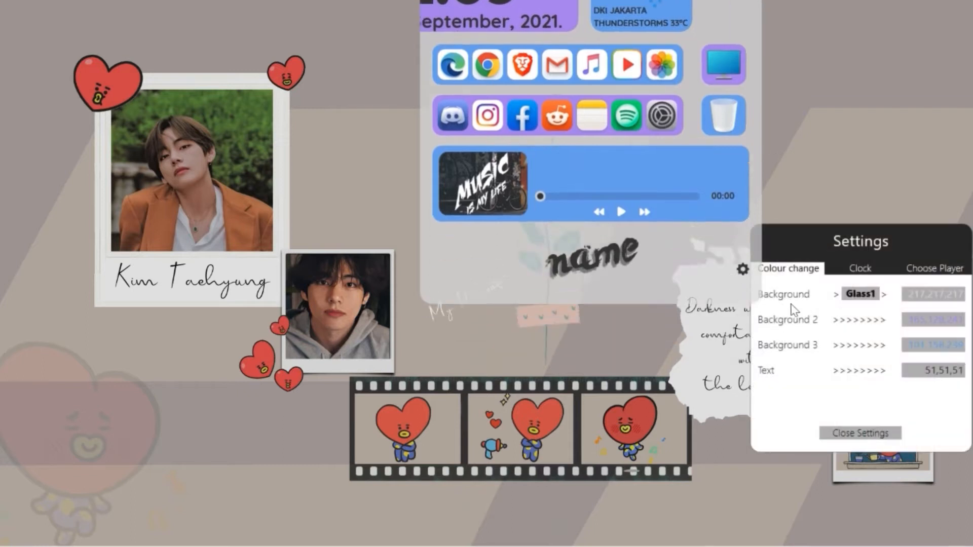
pyautogui.click(858, 300)
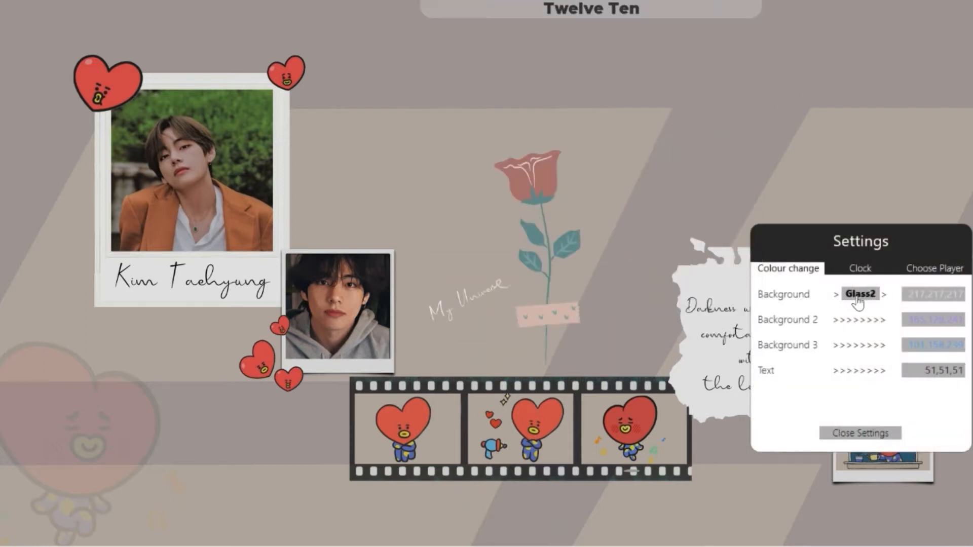
pyautogui.click(869, 300)
# Set the skin's Background 2 colour to RGB 120,119,119 and refresh the MINI TB skin.
pyautogui.click(406, 245)
pyautogui.click(407, 251)
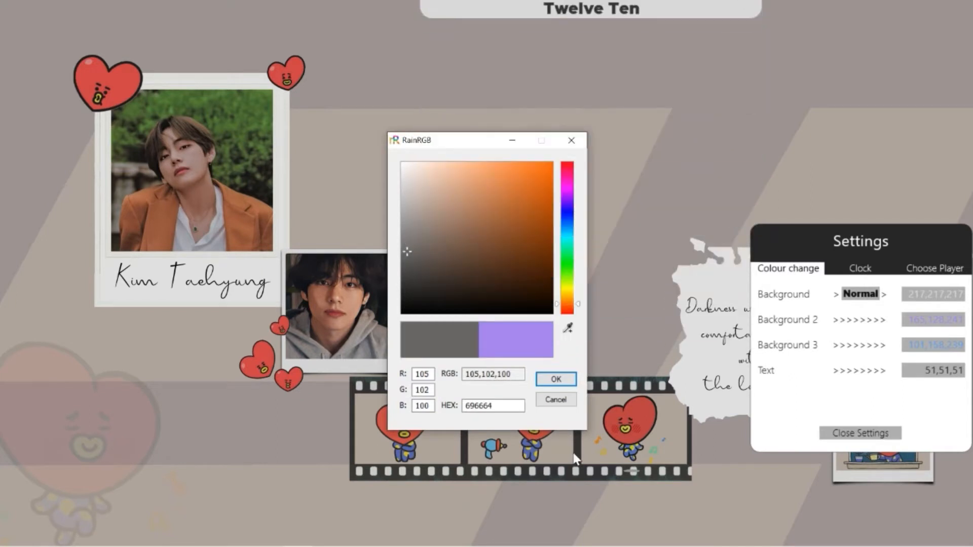
pyautogui.click(404, 243)
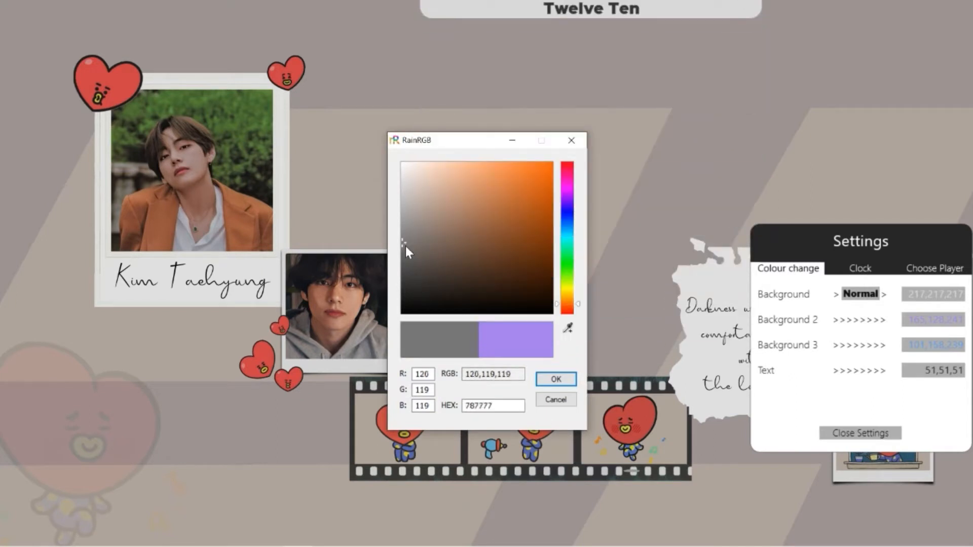
pyautogui.click(556, 380)
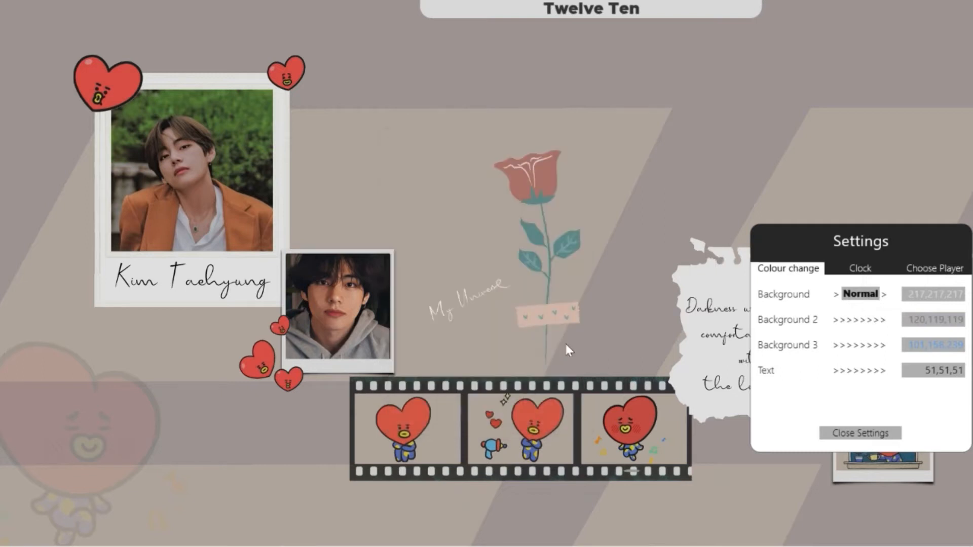
pyautogui.moveTo(699, 2)
pyautogui.rightClick(748, 13)
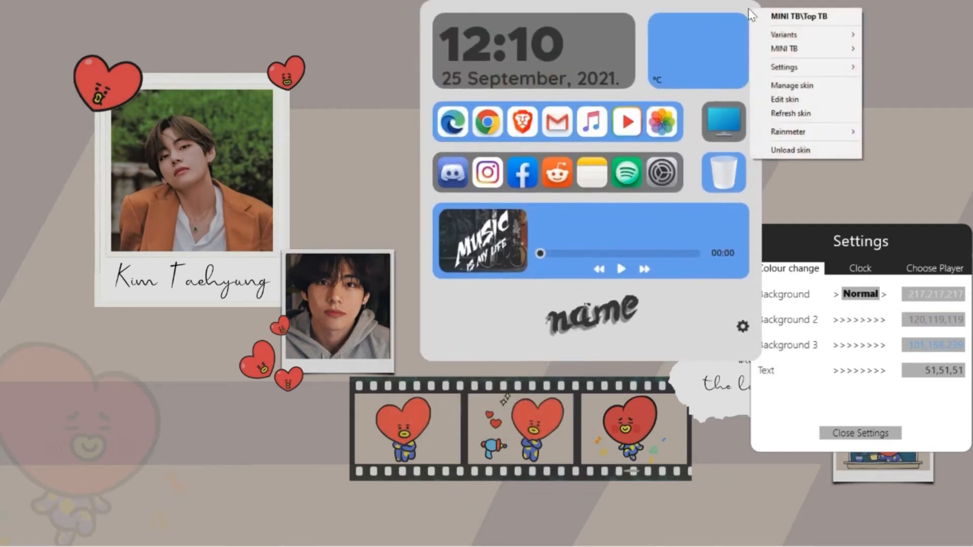
pyautogui.click(789, 114)
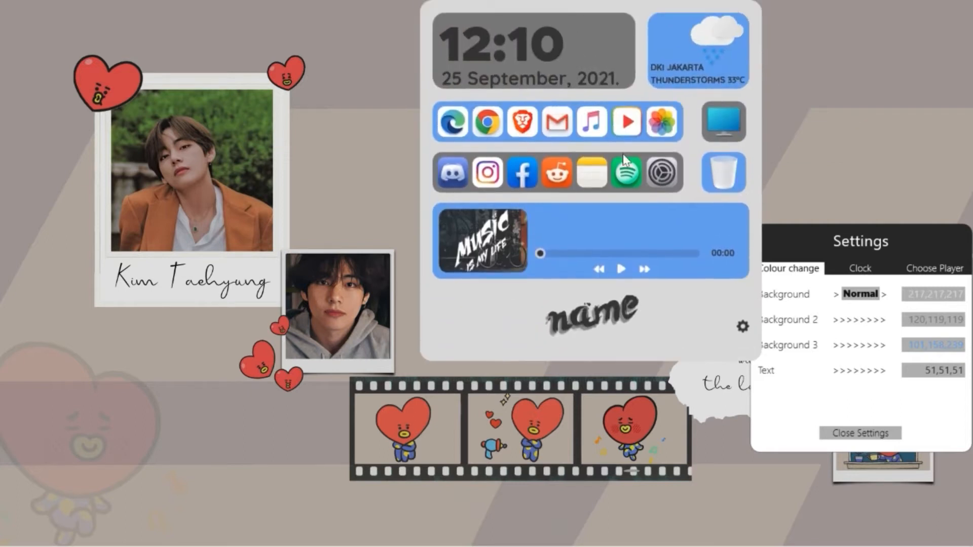
# Set the skin's Background 3 colour to RGB 255,255,255 and its Text colour to 8,8,8.
pyautogui.click(924, 347)
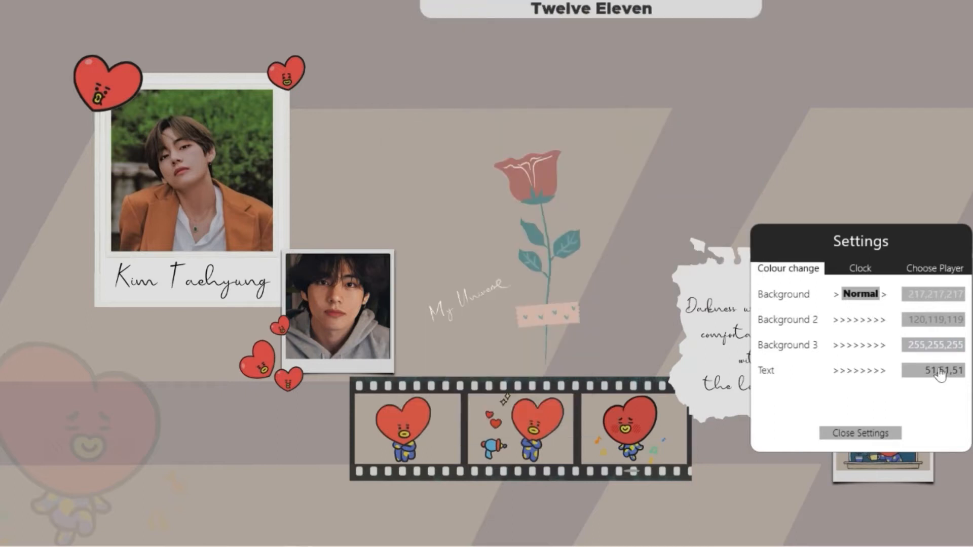
pyautogui.click(939, 373)
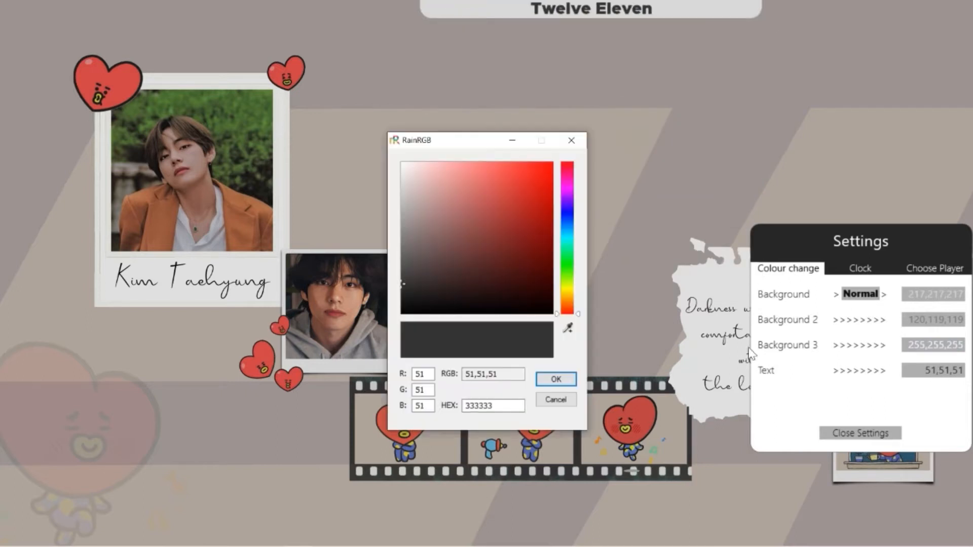
pyautogui.moveTo(404, 285); pyautogui.dragTo(401, 309)
pyautogui.click(555, 379)
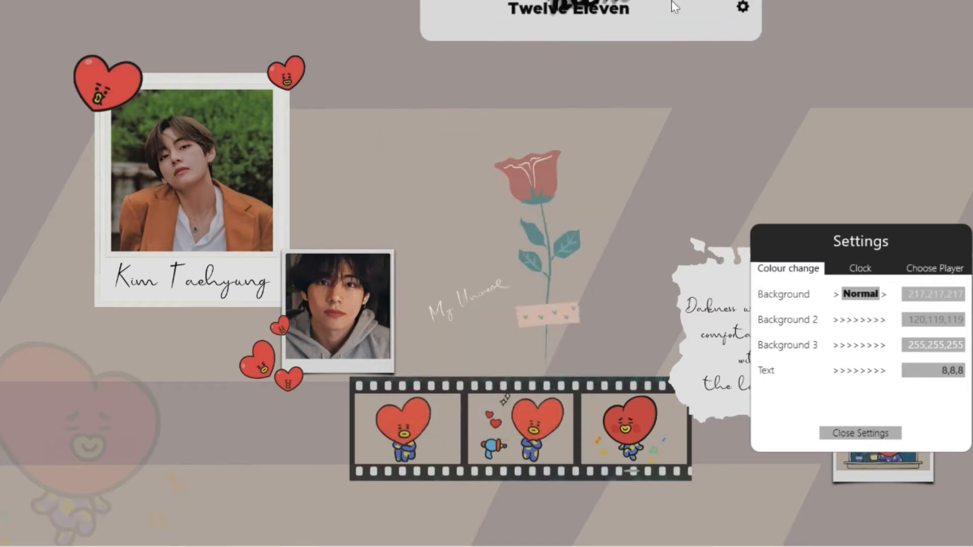
pyautogui.moveTo(678, 7)
# Change the skin's Background 3 colour to the red RGB 247,94,94 and reveal the panel to check it.
pyautogui.click(932, 345)
pyautogui.moveTo(497, 191)
pyautogui.mouseDown()
pyautogui.moveTo(454, 167)
pyautogui.moveTo(510, 169)
pyautogui.moveTo(495, 165)
pyautogui.mouseUp()
pyautogui.click(556, 379)
pyautogui.moveTo(649, 1)
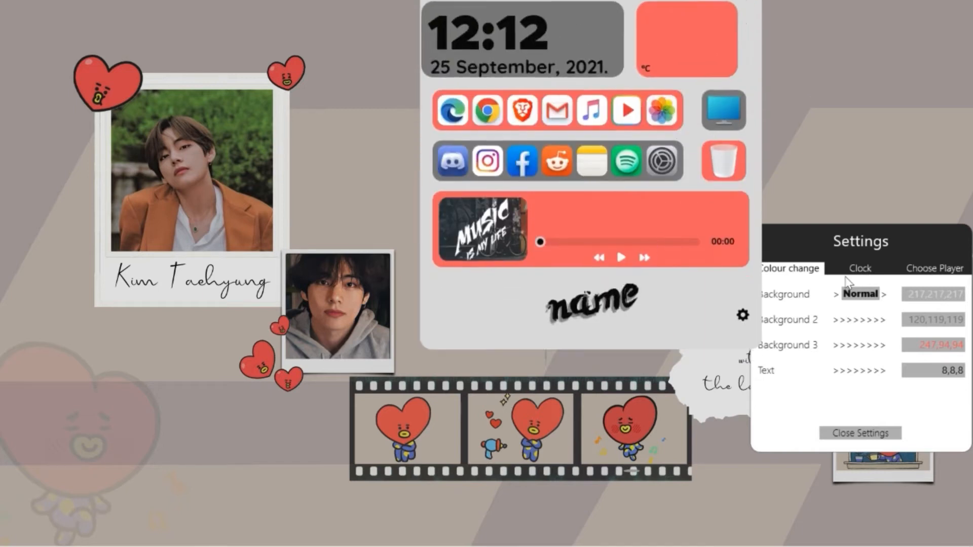
# Set the skin's displayed name to TriviaVid and choose Spotify as its music player.
pyautogui.click(861, 271)
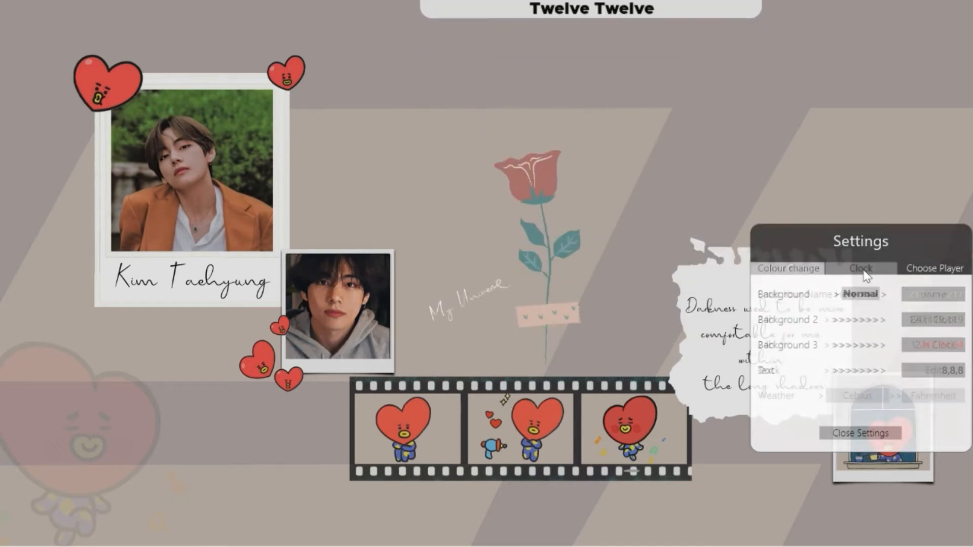
pyautogui.click(932, 299)
pyautogui.write('Trivi')
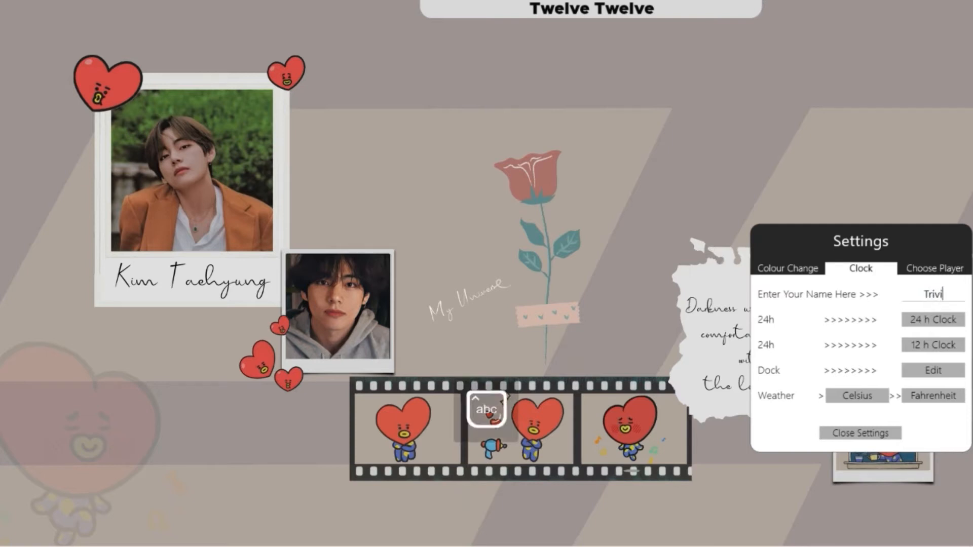
pyautogui.press('Return')
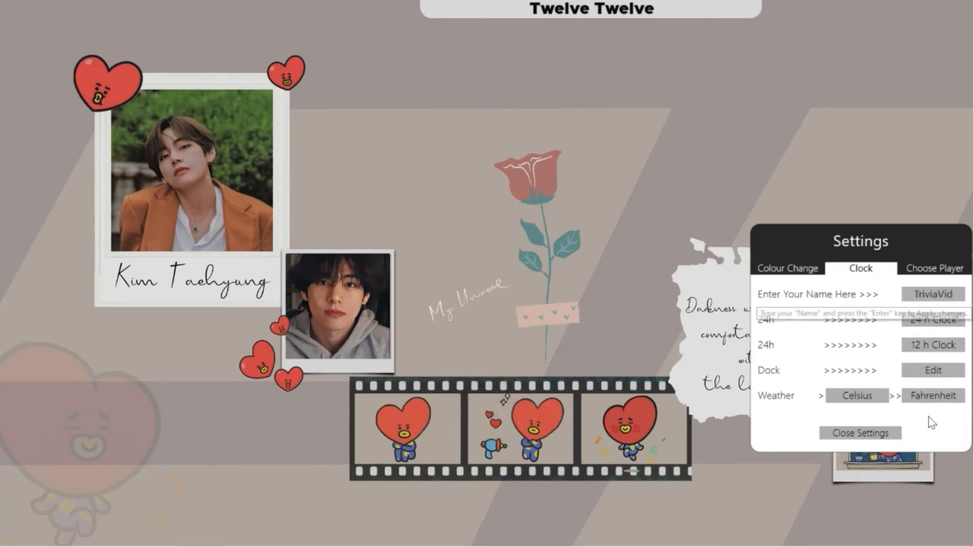
pyautogui.moveTo(667, 1)
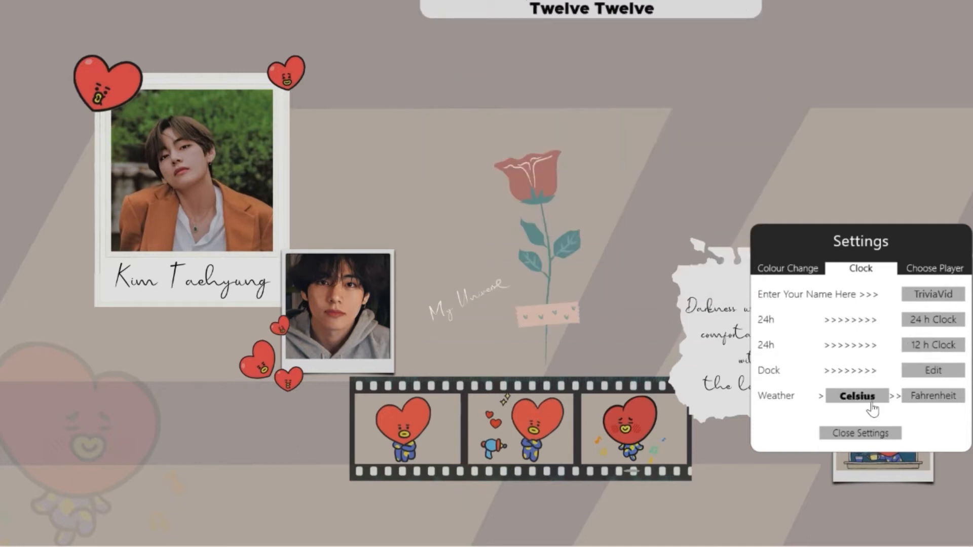
pyautogui.click(915, 272)
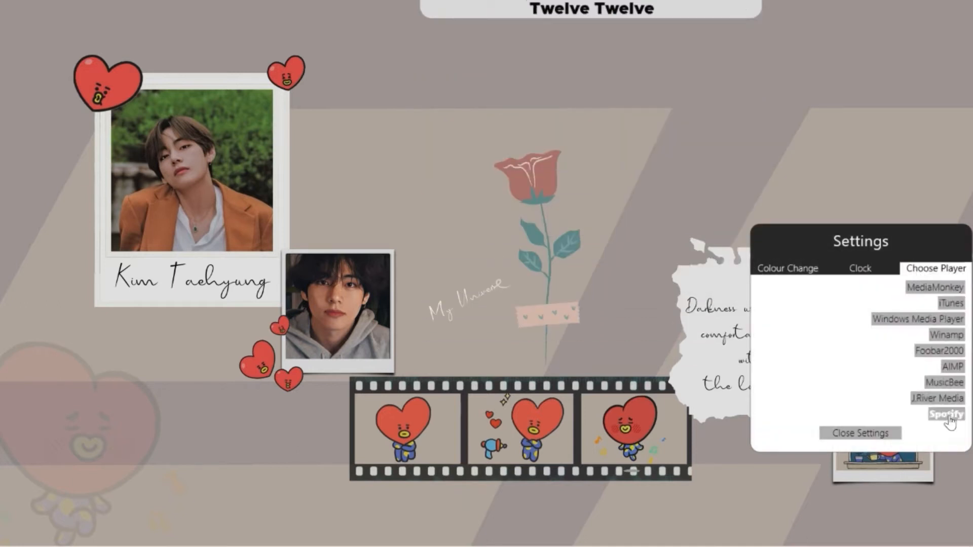
pyautogui.click(939, 415)
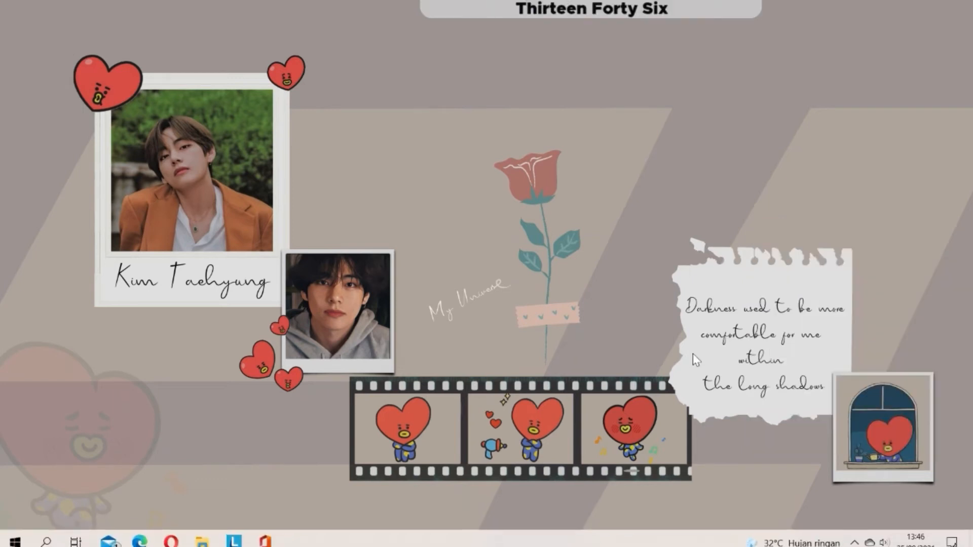
# Reveal the MINI TB panel and open its dock variables for editing from the skin's clock settings.
pyautogui.moveTo(727, 11)
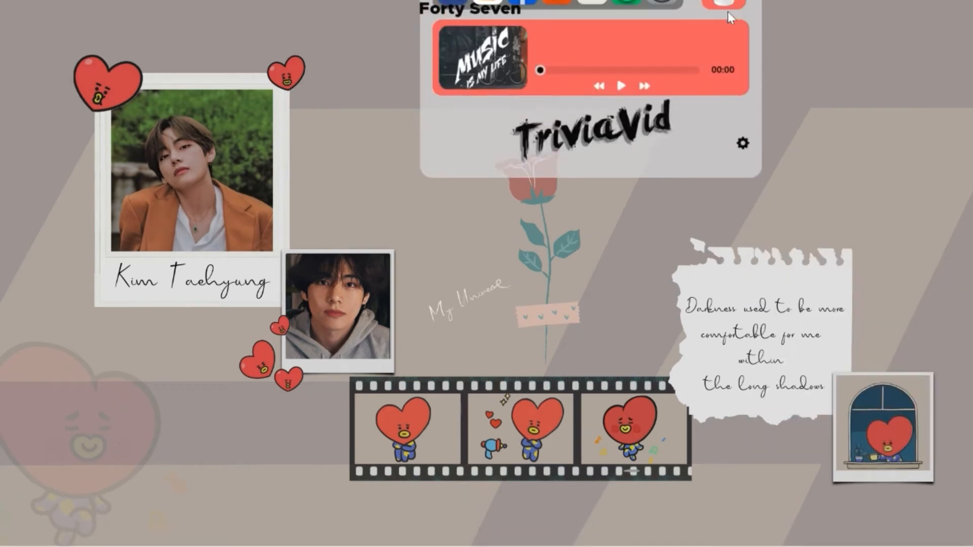
pyautogui.click(742, 332)
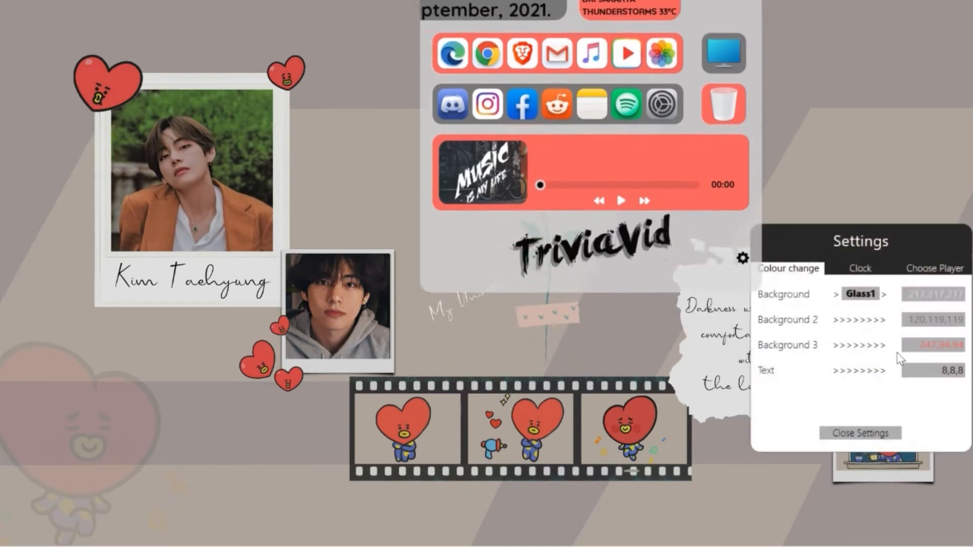
pyautogui.click(860, 268)
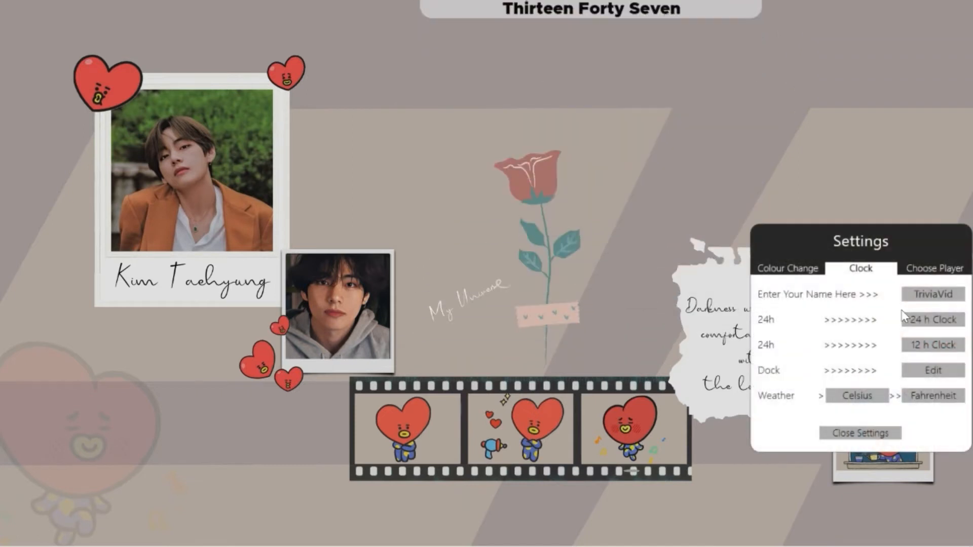
pyautogui.click(933, 370)
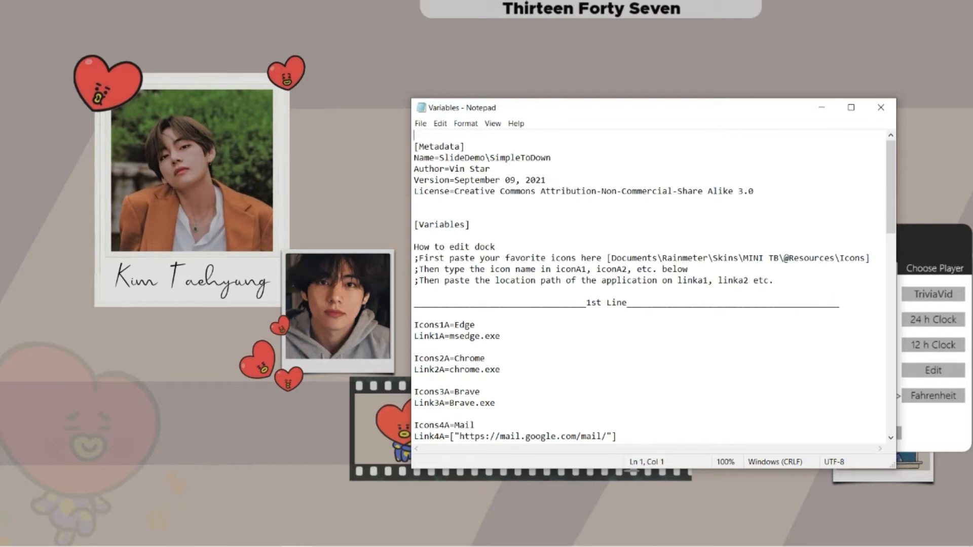
# Bring up the template ikon folder and place it beside the Variables file.
pyautogui.click(211, 541)
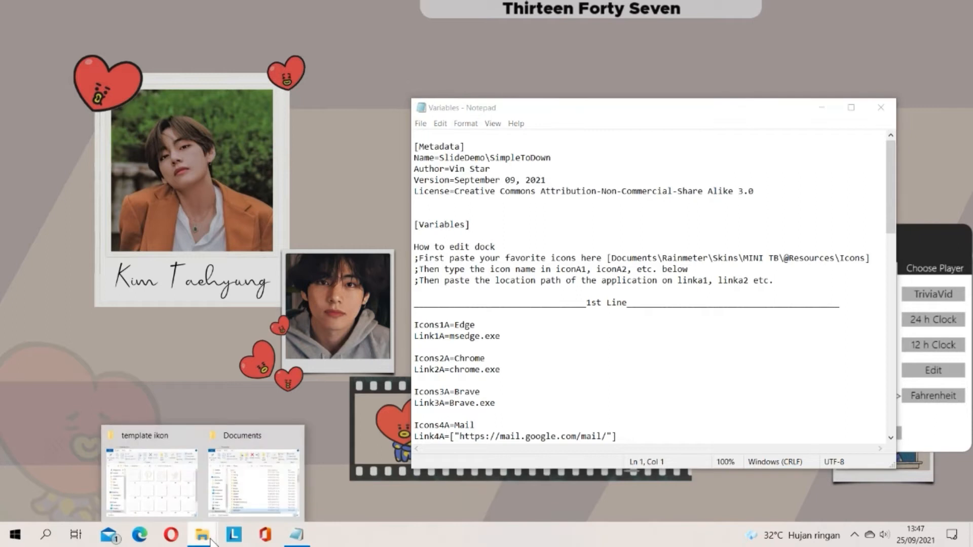
pyautogui.click(184, 507)
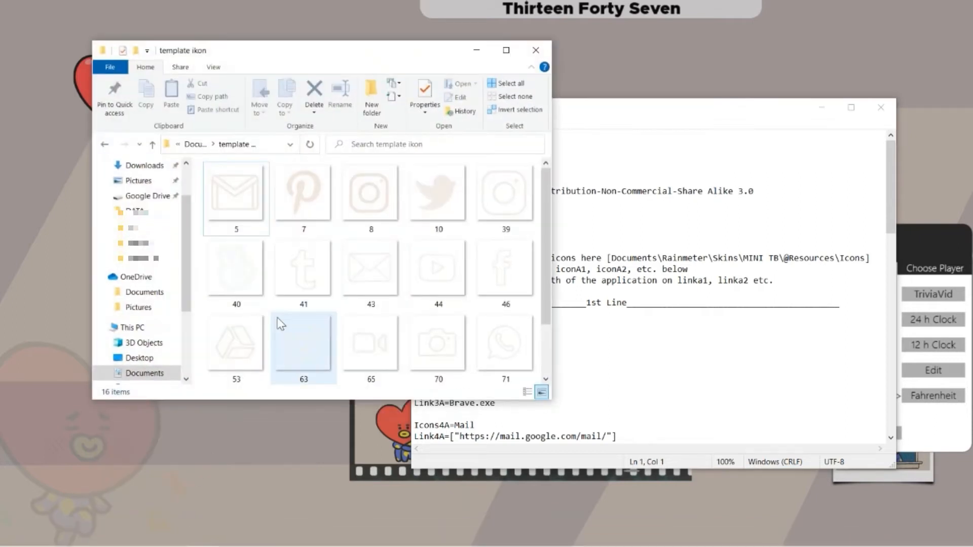
pyautogui.moveTo(409, 58); pyautogui.dragTo(330, 115)
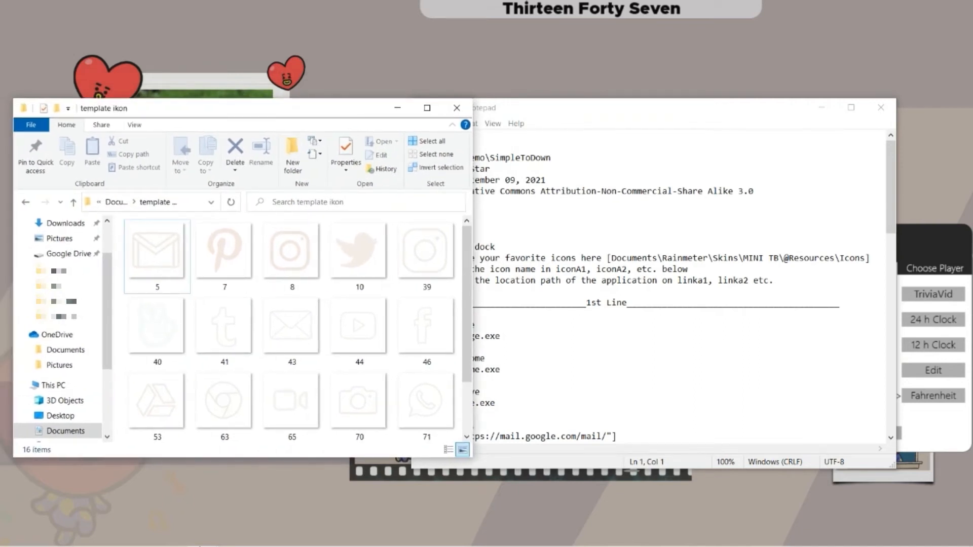
pyautogui.moveTo(213, 538)
pyautogui.click(253, 487)
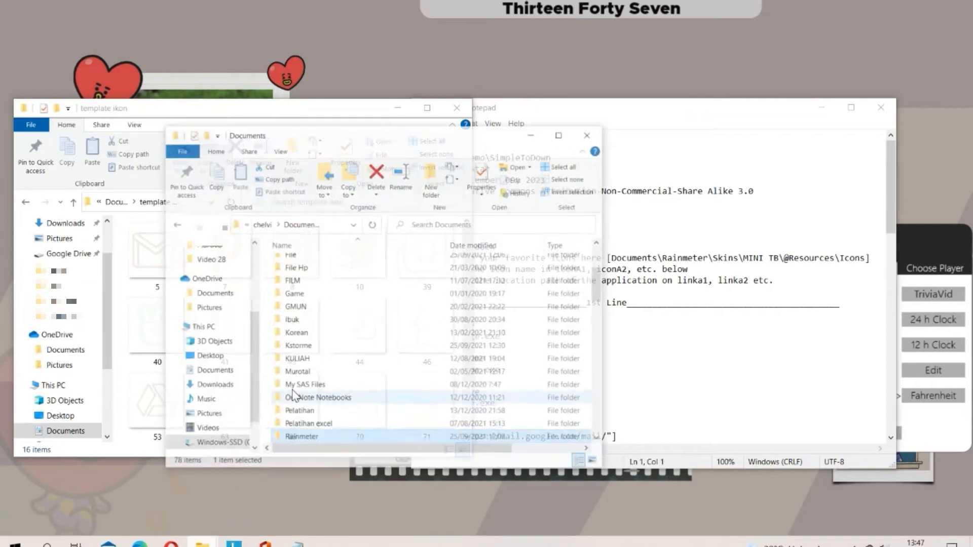
pyautogui.doubleClick(301, 428)
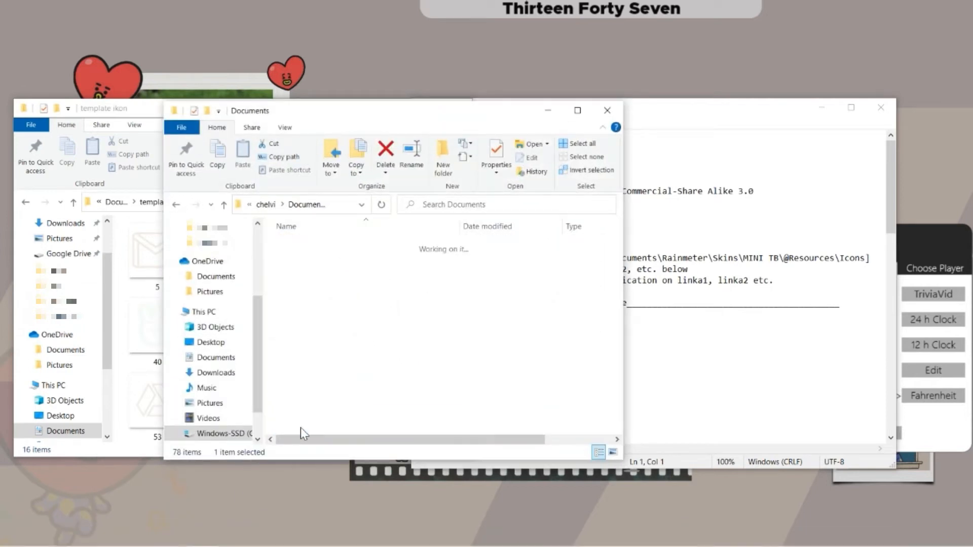
pyautogui.doubleClick(337, 247)
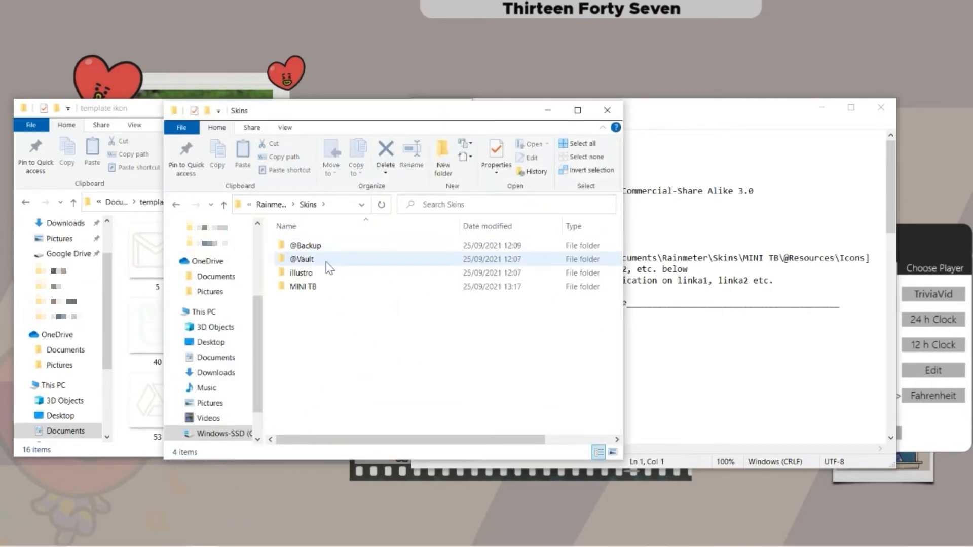
pyautogui.doubleClick(321, 287)
pyautogui.doubleClick(318, 247)
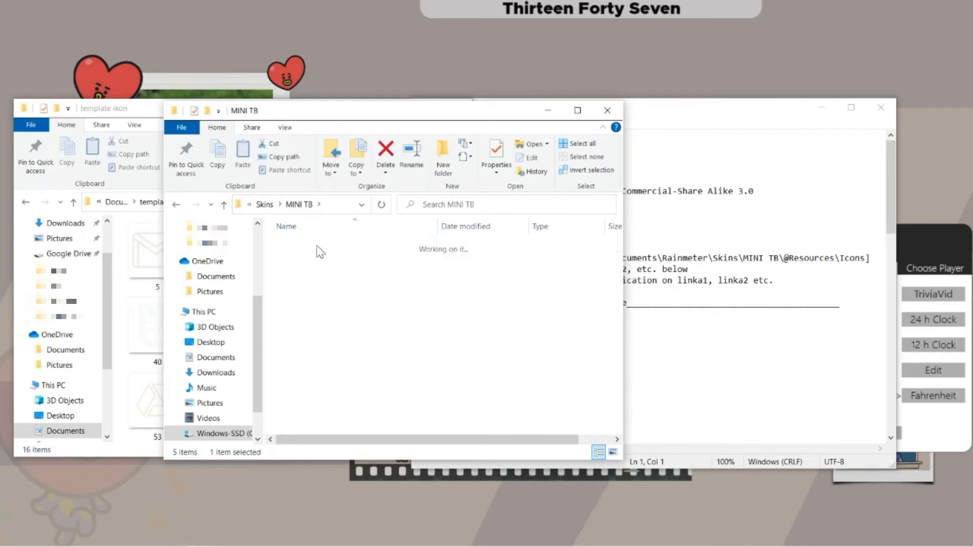
pyautogui.doubleClick(317, 276)
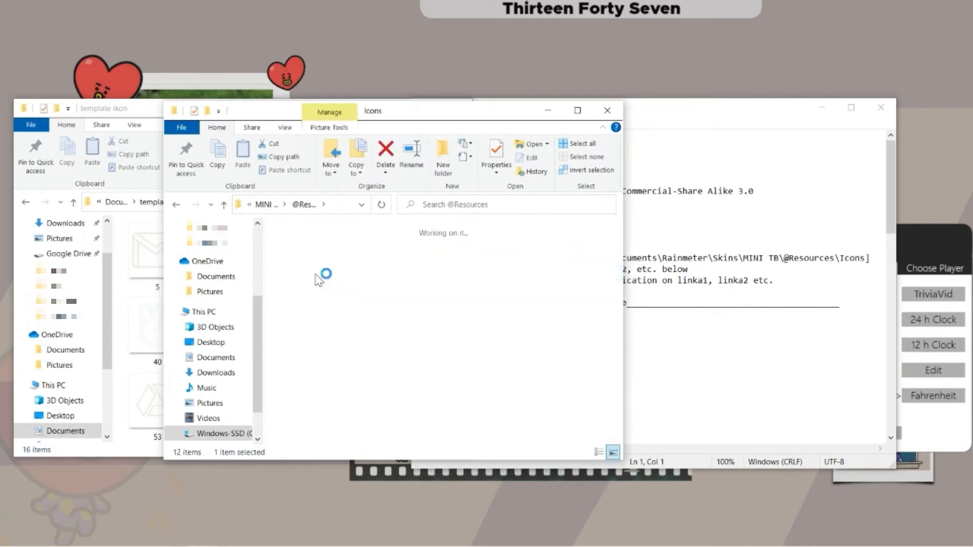
pyautogui.click(547, 112)
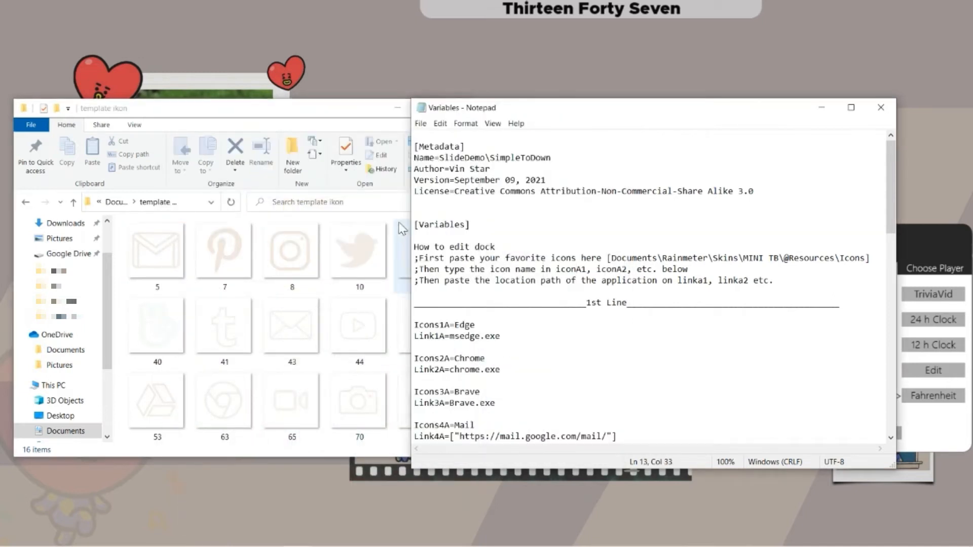
# Copy icon 63 from the template ikon folder into the MINI TB Icons folder and minimize that folder.
pyautogui.moveTo(590, 10)
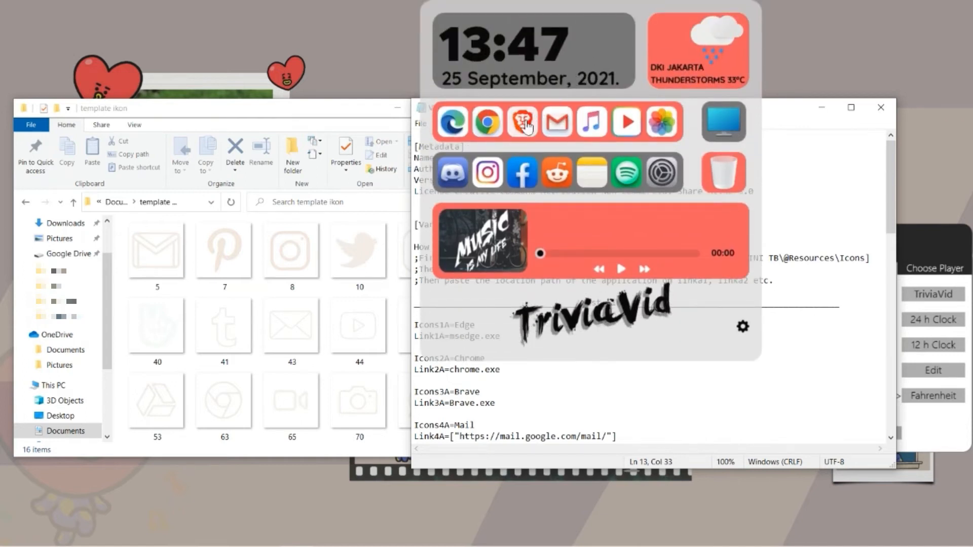
pyautogui.click(320, 290)
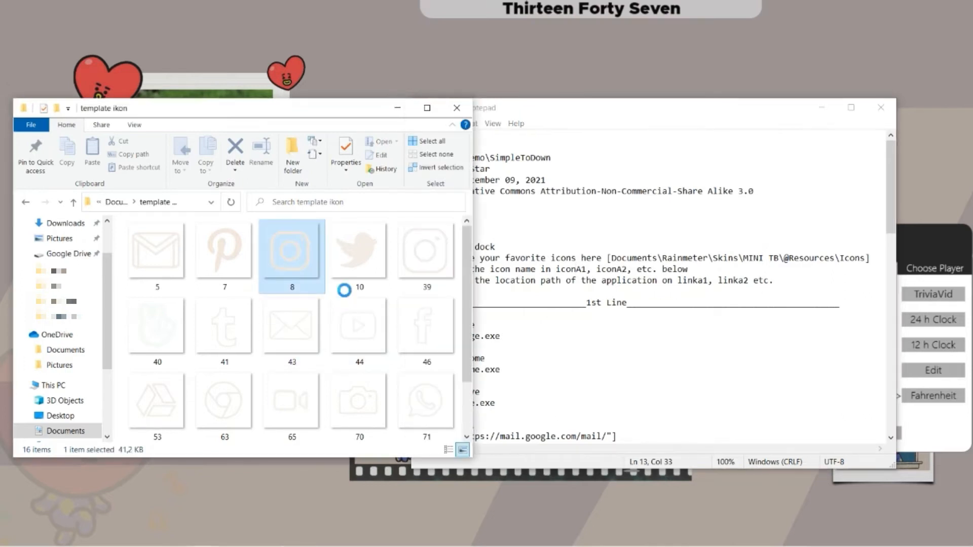
pyautogui.click(236, 395)
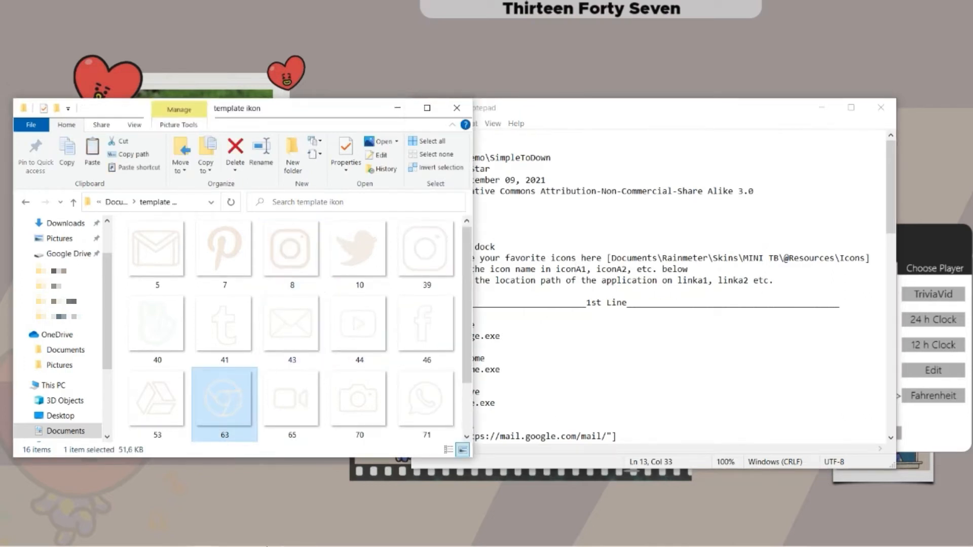
pyautogui.click(207, 536)
pyautogui.click(397, 108)
pyautogui.moveTo(202, 541)
pyautogui.click(249, 479)
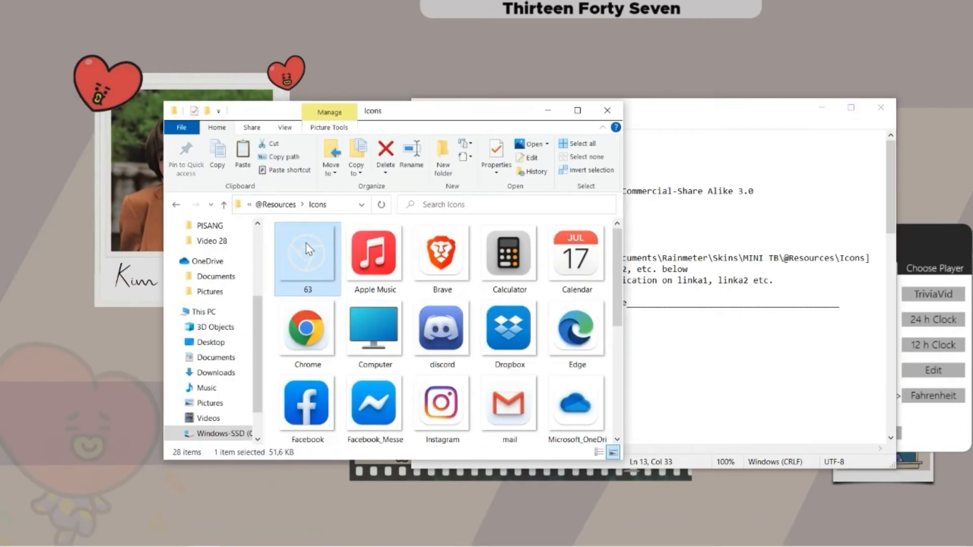
pyautogui.click(551, 116)
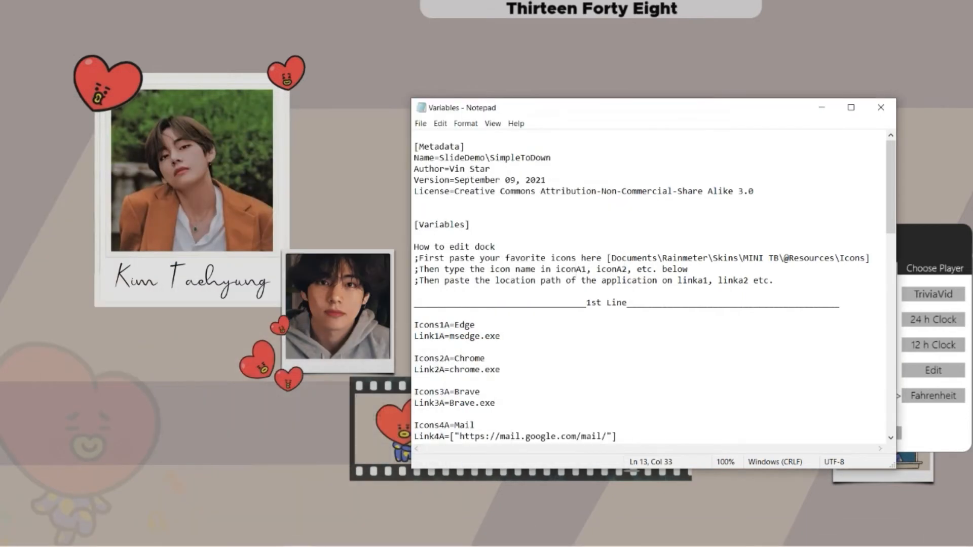
# Copy the file name of the Chrome-style icon 63 and enter it as Icons2A in the Variables file.
pyautogui.scroll(-1, 653, 286)
pyautogui.moveTo(205, 539)
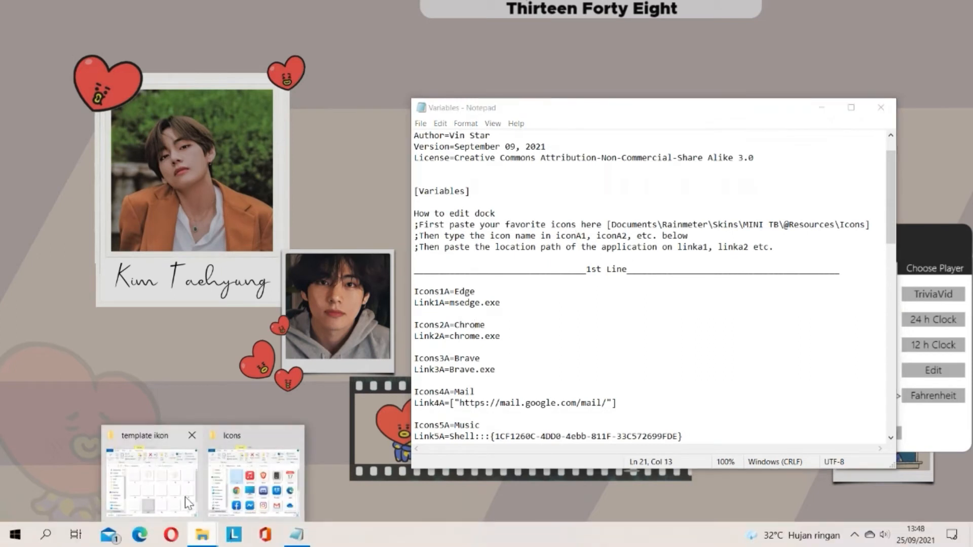
pyautogui.click(187, 501)
pyautogui.rightClick(231, 405)
pyautogui.click(247, 513)
pyautogui.hotkey('ctrl', 'c')
pyautogui.click(499, 370)
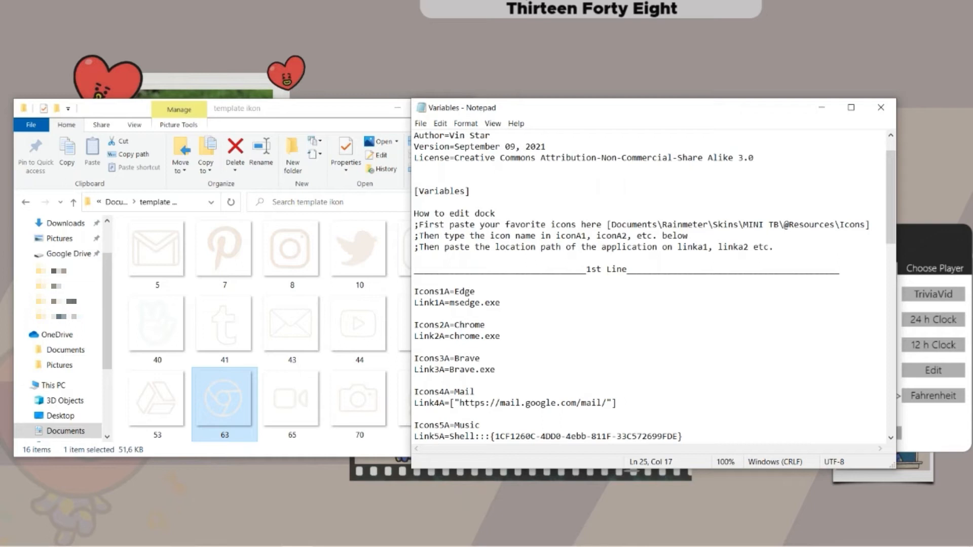
pyautogui.hotkey('ctrl', 'v')
# Save the Variables file and refresh the MINI TB skin to apply the second dock icon.
pyautogui.click(421, 124)
pyautogui.click(441, 177)
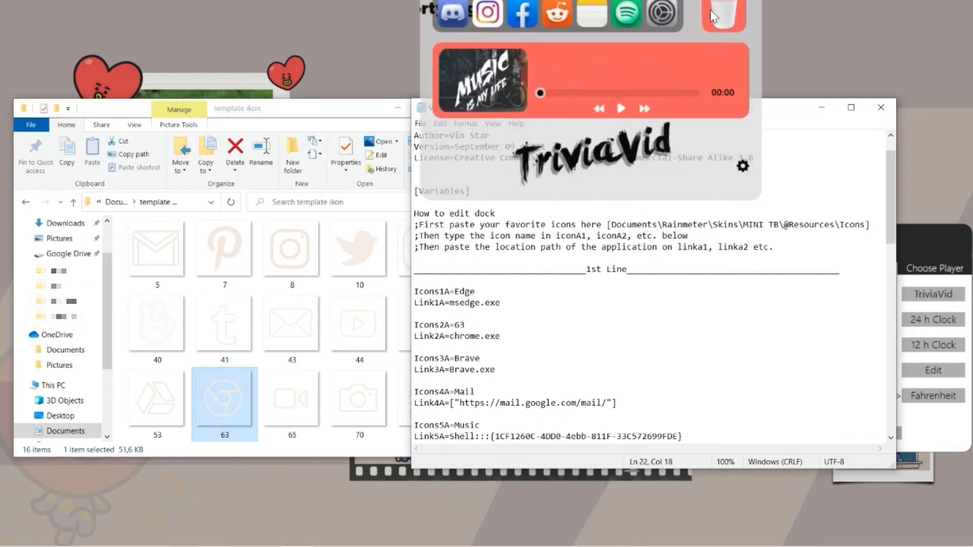
pyautogui.rightClick(701, 103)
pyautogui.click(714, 225)
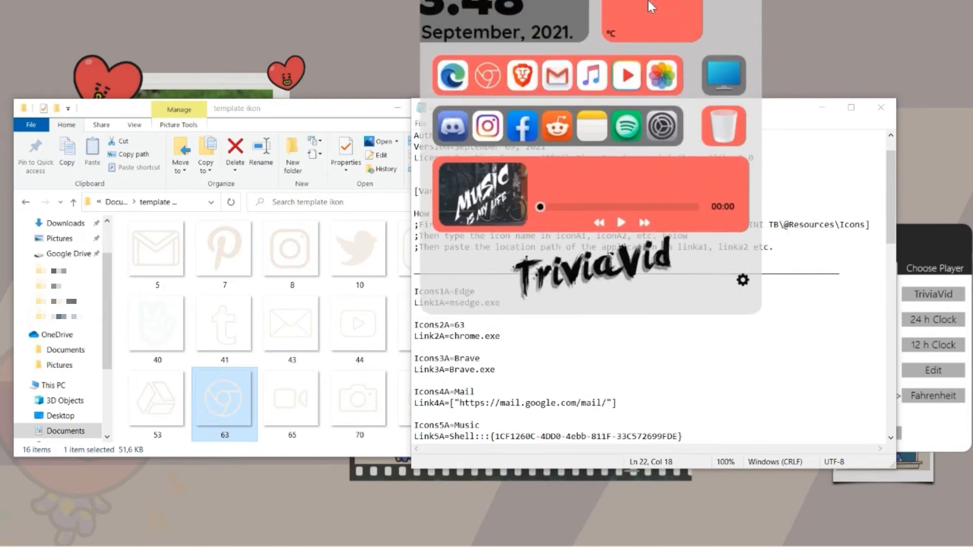
# Copy icon 40 from the template ikon folder into the MINI TB Icons folder.
pyautogui.click(475, 391)
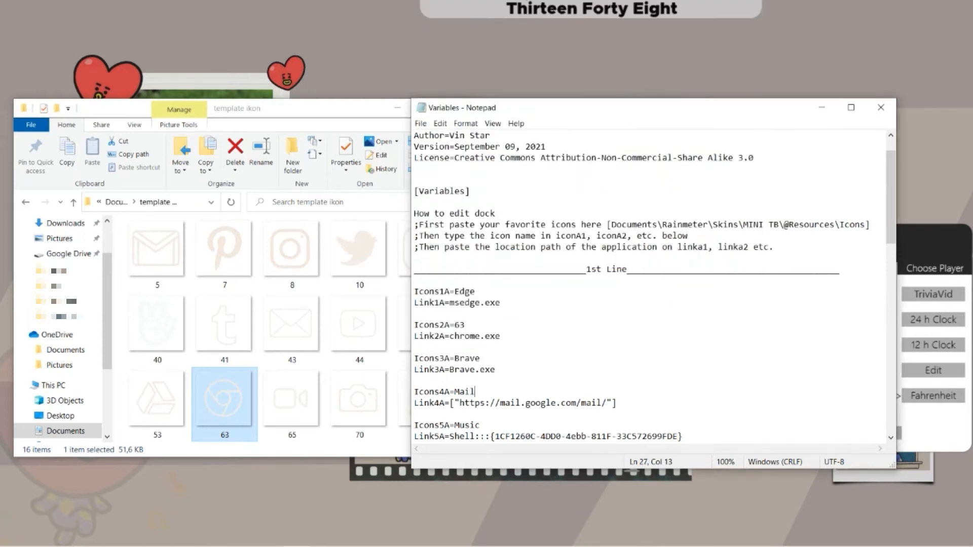
pyautogui.scroll(-2, 654, 286)
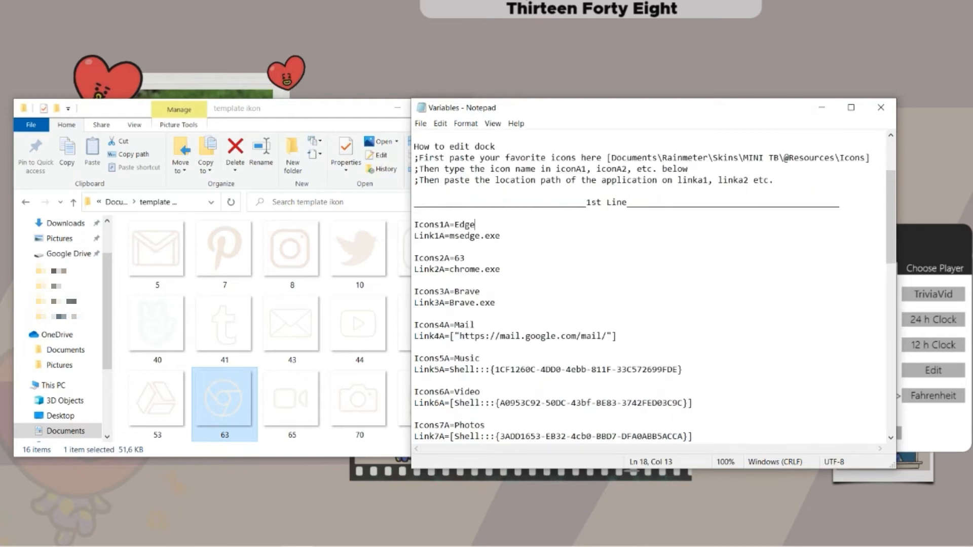
pyautogui.moveTo(583, 121)
pyautogui.click(163, 331)
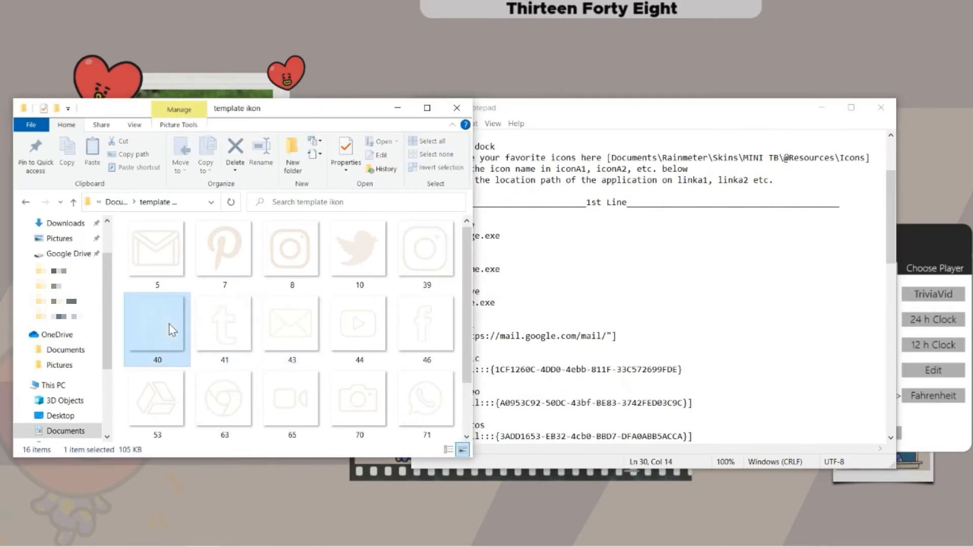
pyautogui.moveTo(204, 538)
pyautogui.click(226, 486)
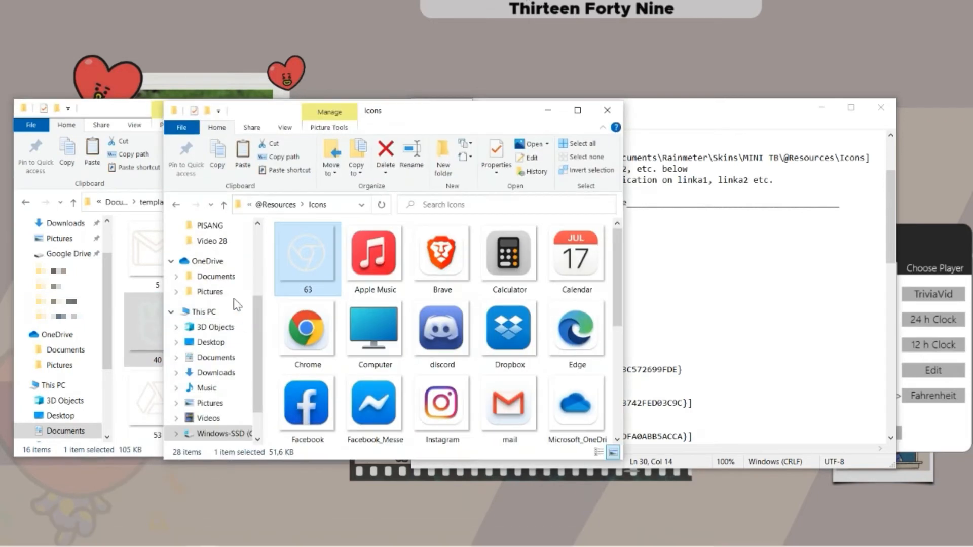
pyautogui.click(364, 280)
pyautogui.hotkey('ctrl', 'v')
# Copy the file name 40 and enter it as Icons1A in place of Edge in the Variables file.
pyautogui.click(635, 290)
pyautogui.rightClick(317, 273)
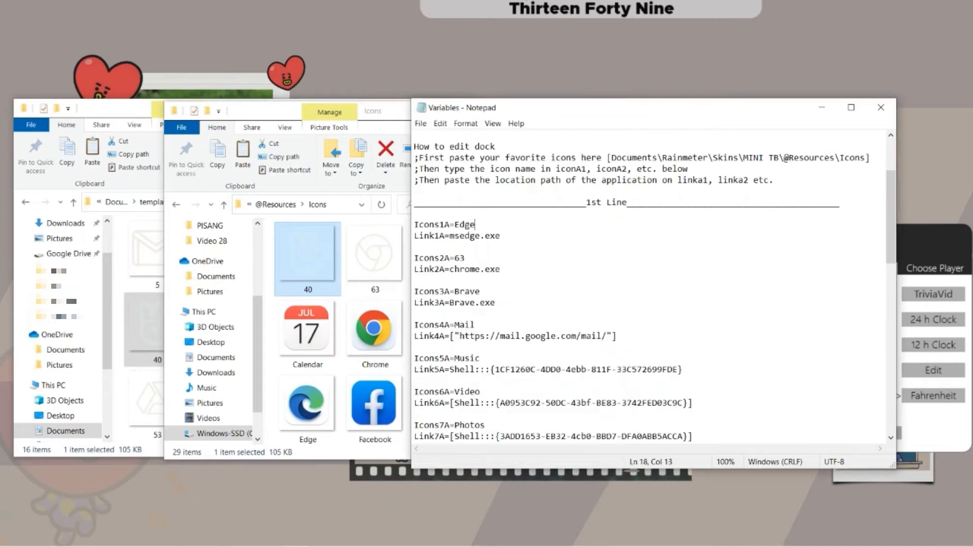
pyautogui.rightClick(317, 276)
pyautogui.click(387, 520)
pyautogui.hotkey('ctrl', 'c')
pyautogui.click(659, 259)
pyautogui.doubleClick(464, 224)
pyautogui.hotkey('ctrl', 'v')
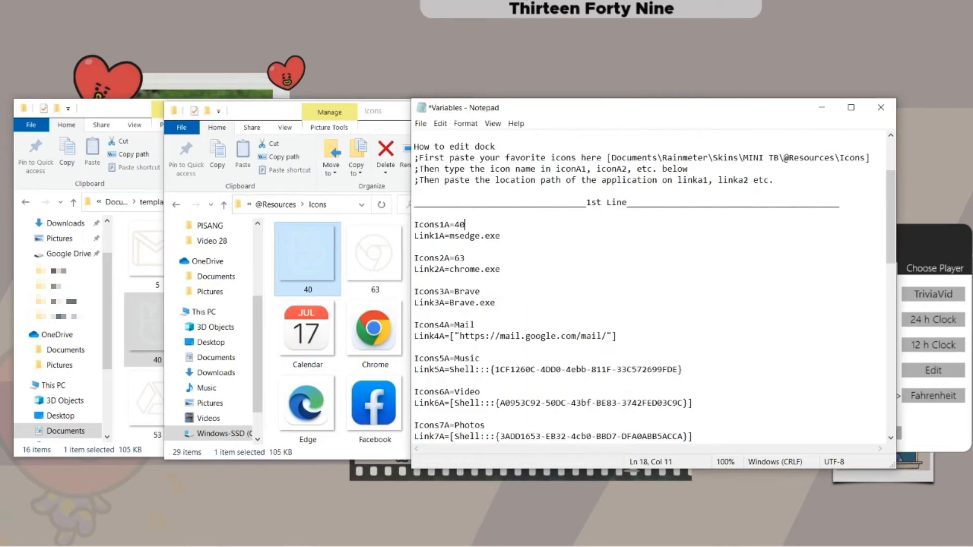
pyautogui.press('Left')
# Switch to Chrome, search for vlive, and open the VLive website.
pyautogui.moveTo(209, 542)
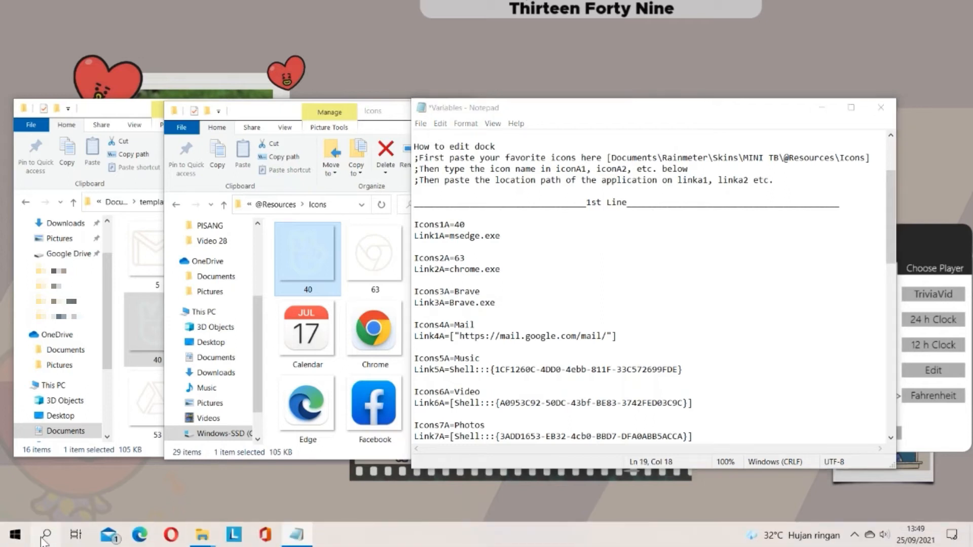
pyautogui.click(45, 537)
pyautogui.click(370, 217)
pyautogui.write('vli')
pyautogui.press('Return')
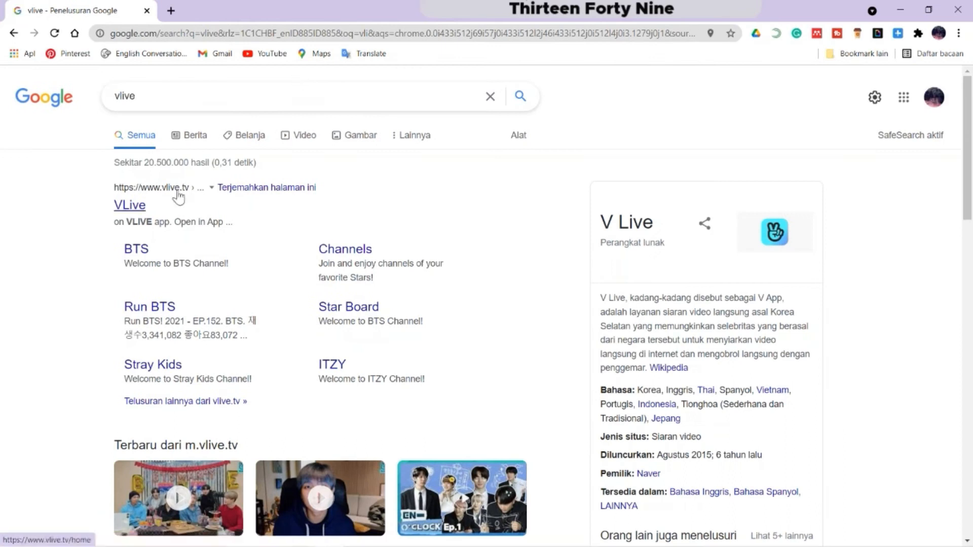
pyautogui.click(133, 205)
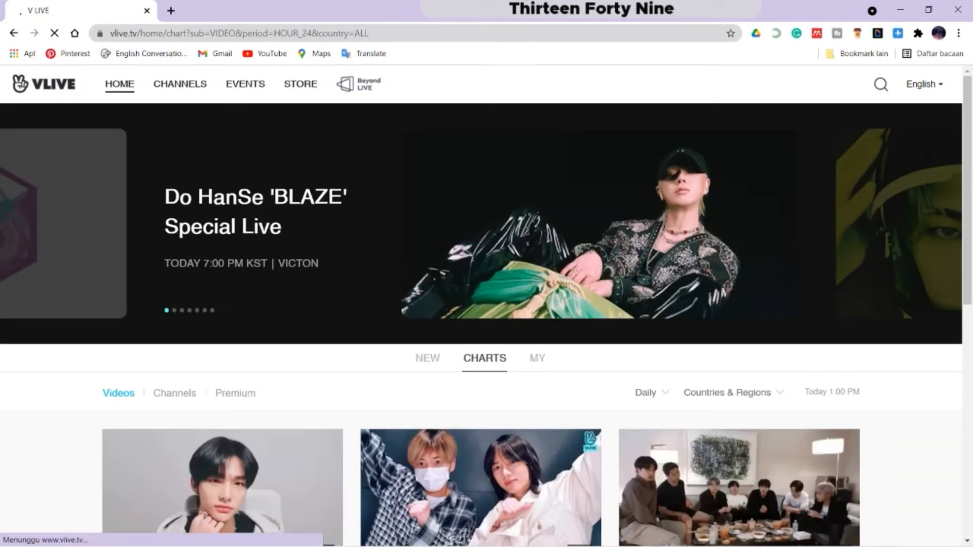
pyautogui.click(199, 33)
pyautogui.click(900, 10)
pyautogui.moveTo(500, 236); pyautogui.dragTo(460, 236)
pyautogui.hotkey('ctrl', 'v')
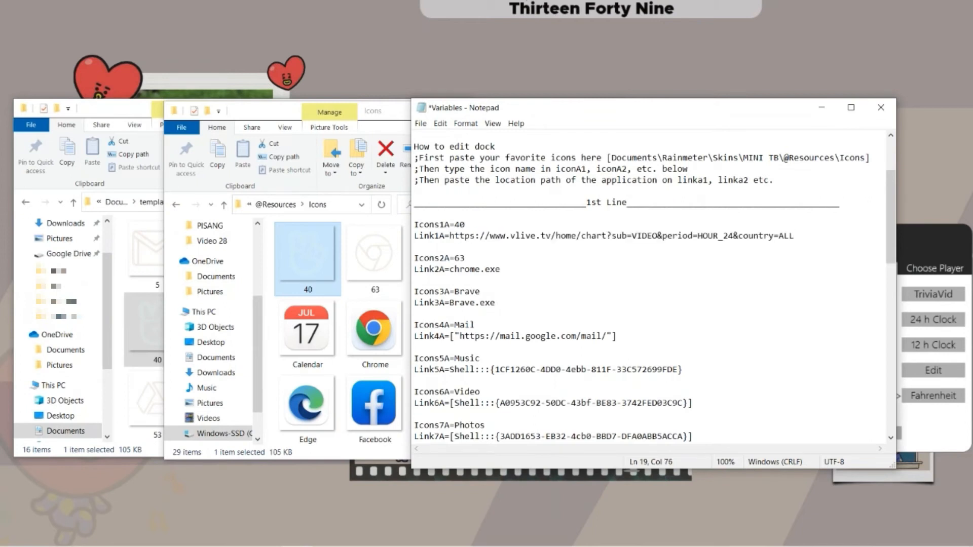
# Save the edited dock variables and refresh the skin to apply the first icon and its link.
pyautogui.click(421, 124)
pyautogui.click(437, 168)
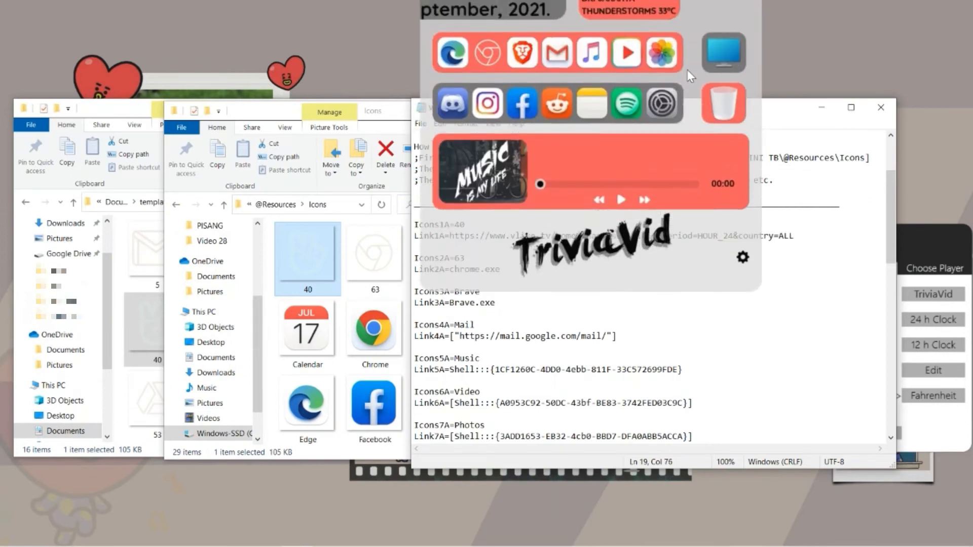
pyautogui.rightClick(694, 134)
pyautogui.click(724, 237)
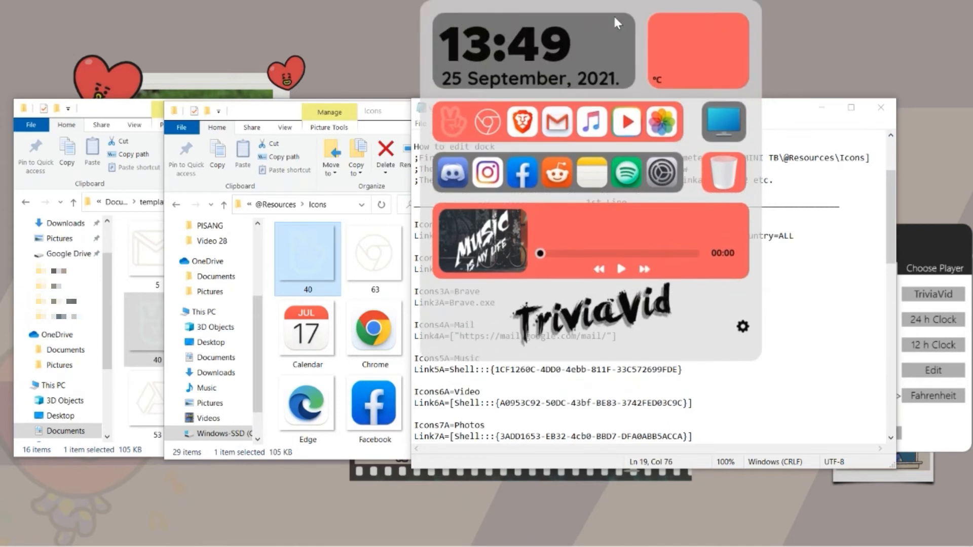
pyautogui.click(467, 258)
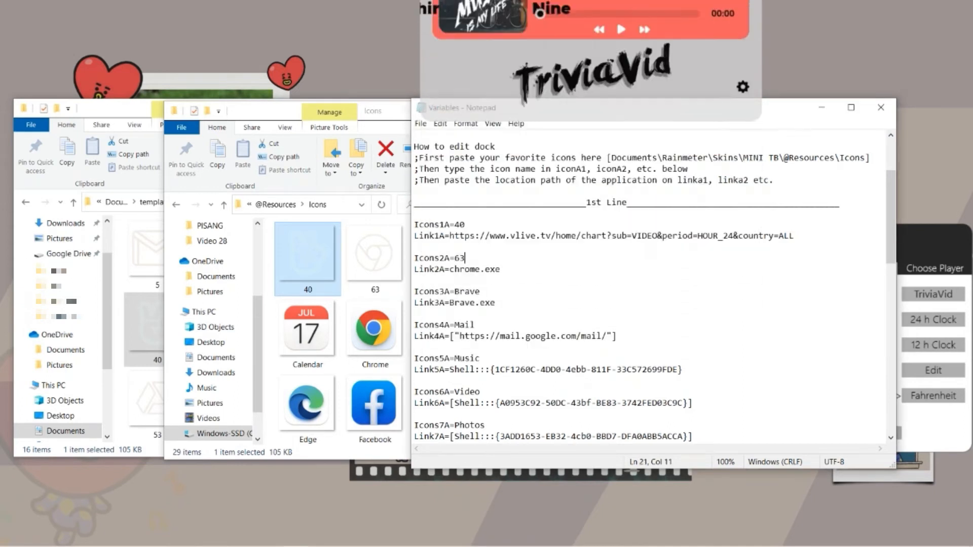
# Copy all icons in the template ikon folder except 40 and 63.
pyautogui.click(127, 118)
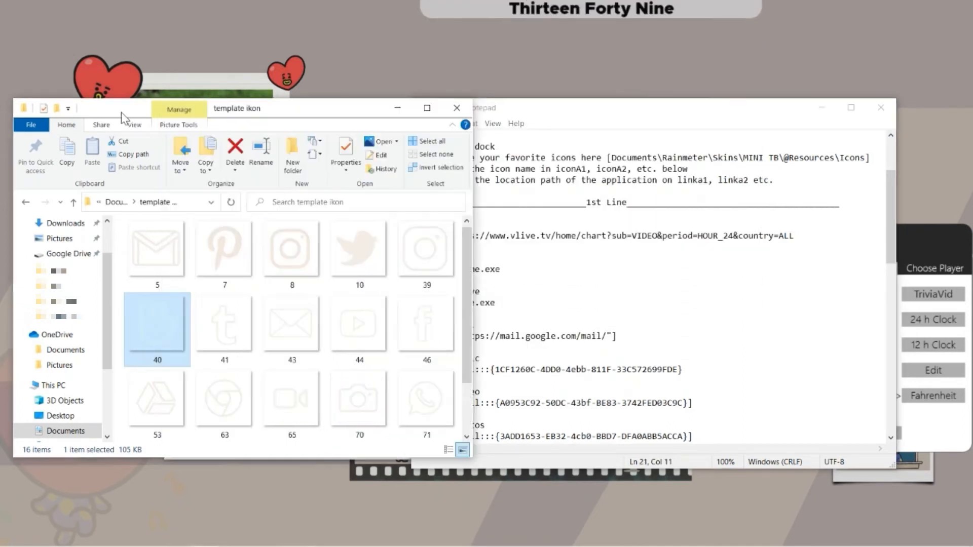
pyautogui.click(162, 263)
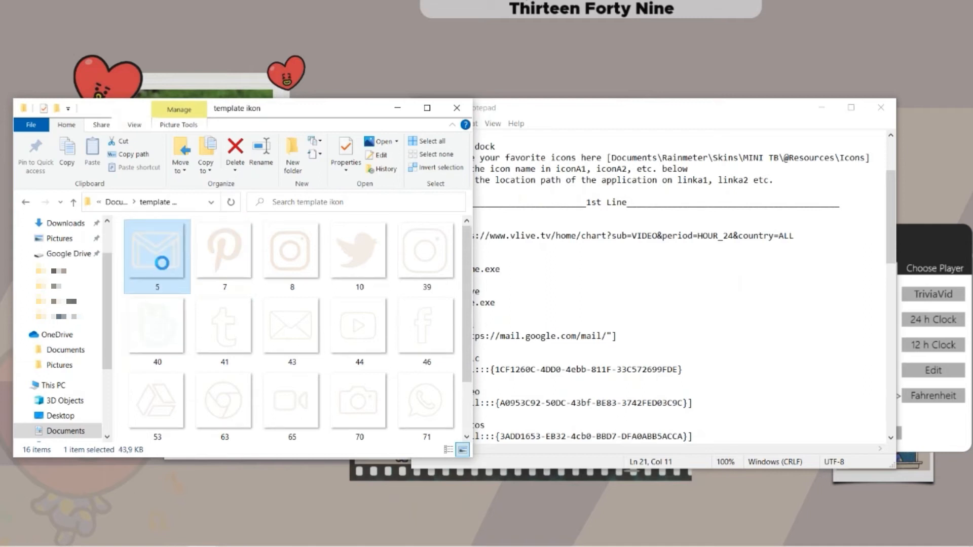
pyautogui.hotkey('ctrl', 'a')
pyautogui.keyDown('ctrl'); pyautogui.click(160, 320); pyautogui.keyUp('ctrl')
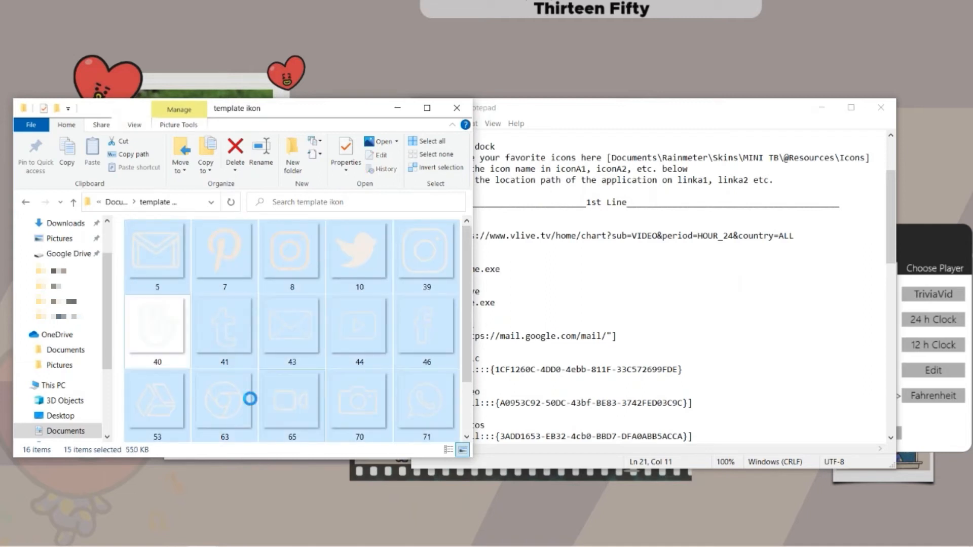
pyautogui.keyDown('ctrl'); pyautogui.click(229, 404); pyautogui.keyUp('ctrl')
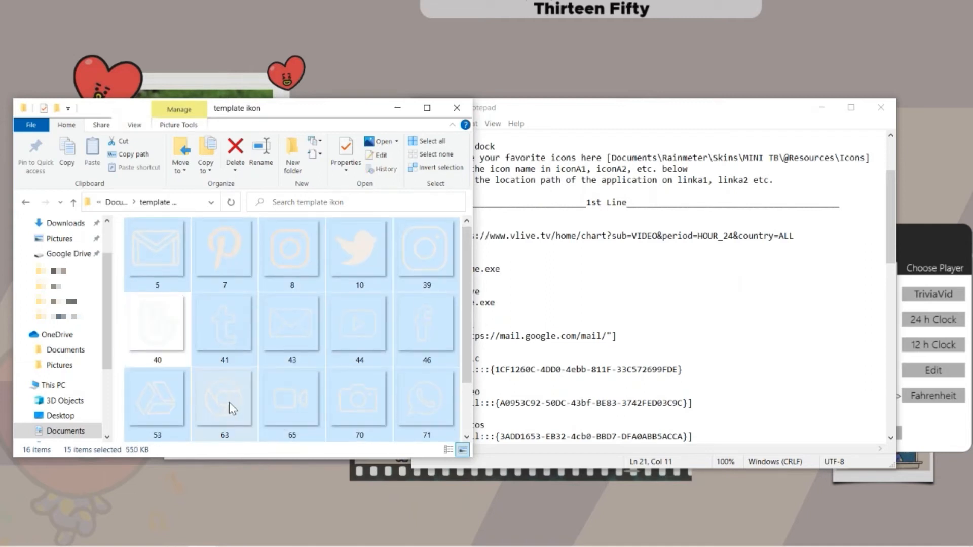
pyautogui.rightClick(236, 249)
pyautogui.click(264, 472)
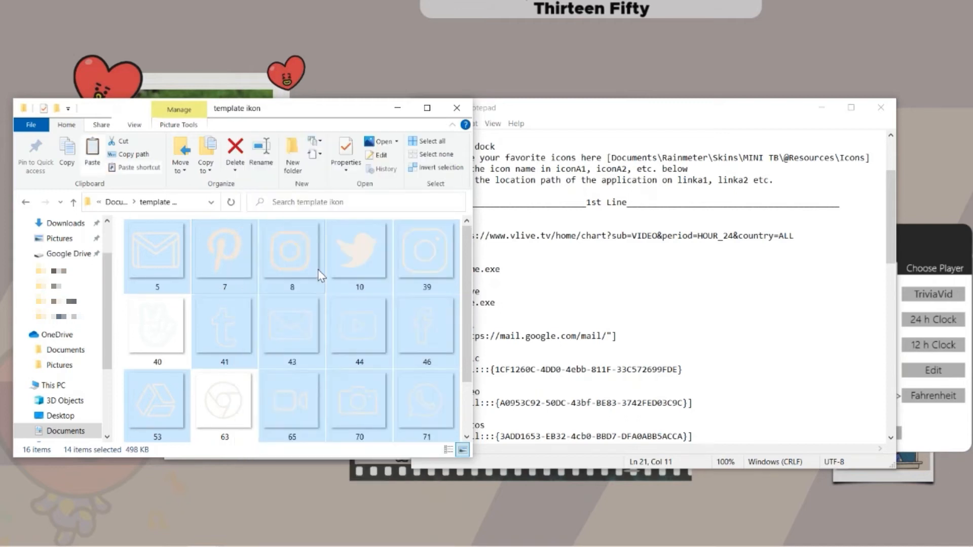
# Paste the copied icons into the skin's Icons folder and move that folder window clear of the Variables file.
pyautogui.click(398, 107)
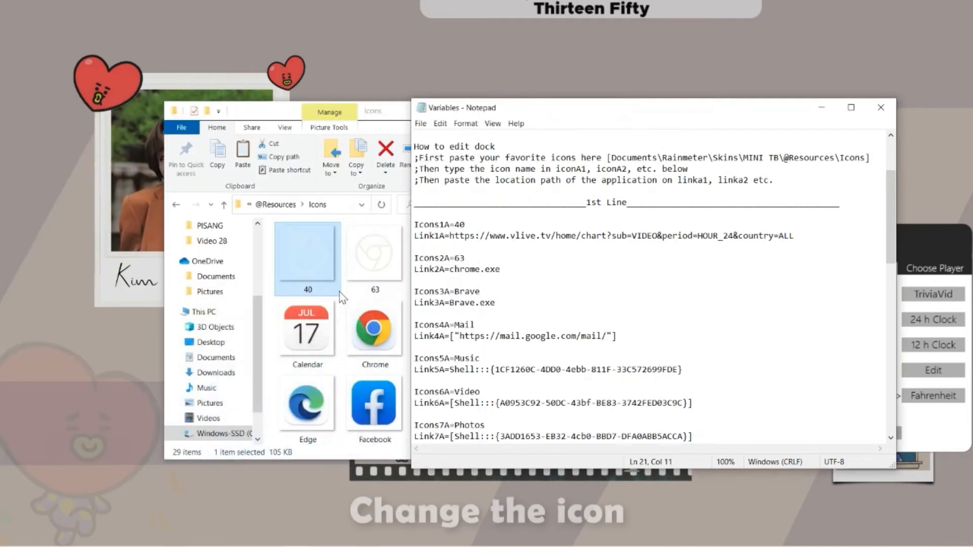
pyautogui.click(358, 320)
pyautogui.hotkey('ctrl', 'v')
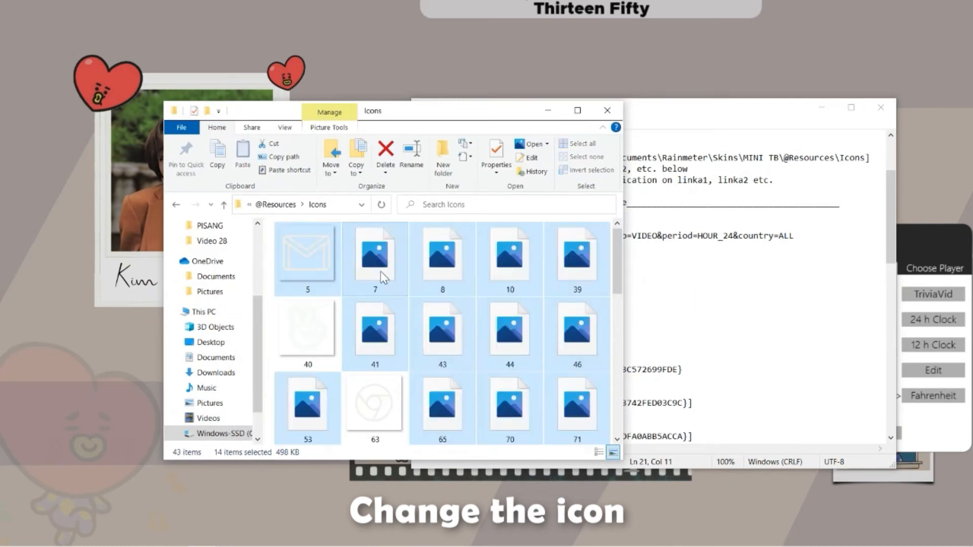
pyautogui.moveTo(445, 113); pyautogui.dragTo(262, 108)
pyautogui.click(414, 280)
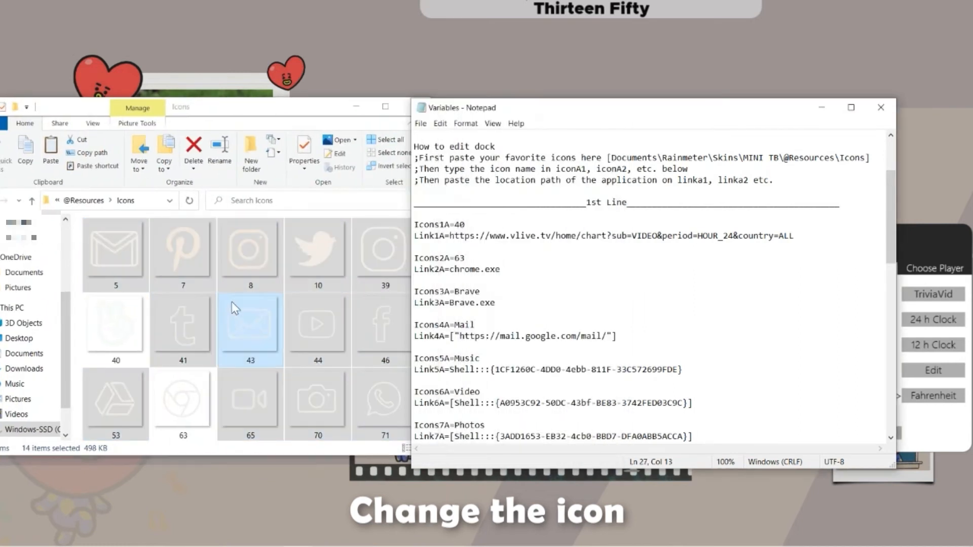
pyautogui.click(183, 324)
pyautogui.doubleClick(465, 324)
pyautogui.write('5')
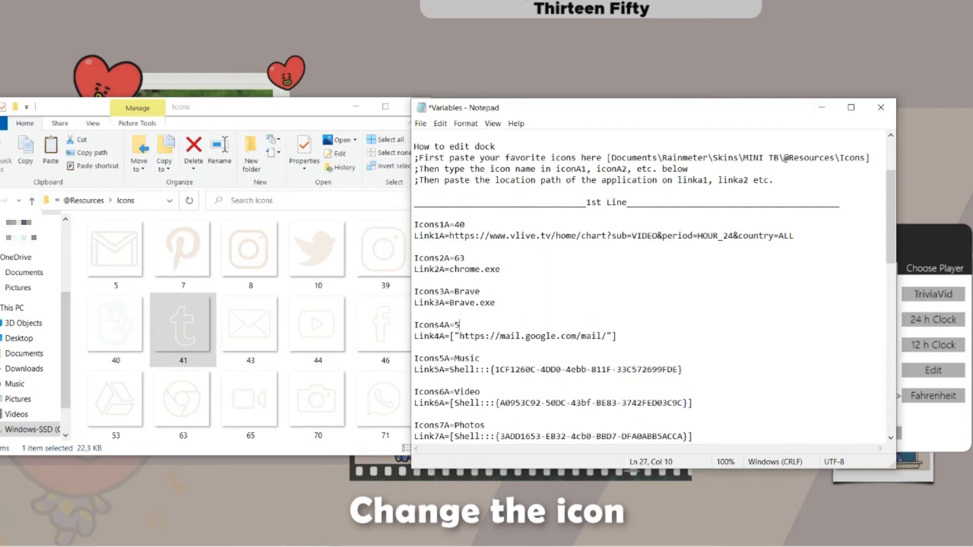
pyautogui.write('65')
pyautogui.scroll(-1, 653, 284)
pyautogui.doubleClick(469, 391)
pyautogui.write('70')
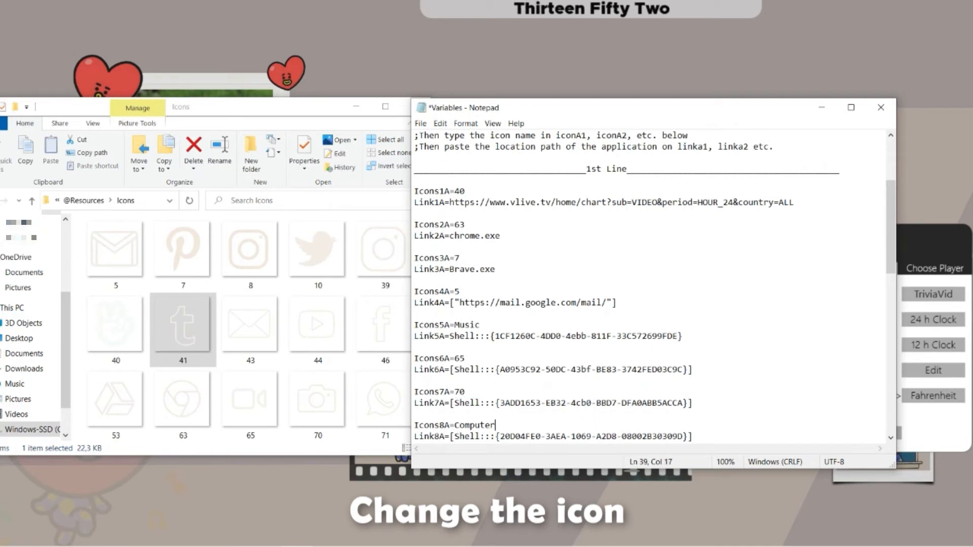
pyautogui.moveTo(497, 269); pyautogui.dragTo(449, 269)
pyautogui.hotkey('ctrl', 'v')
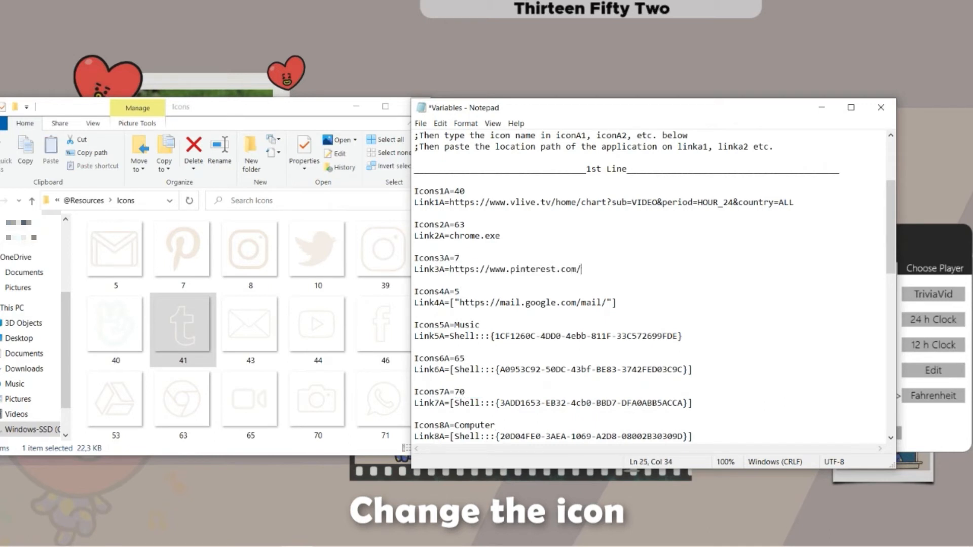
# Save the Variables file and refresh the MINI TB skin to apply the first-line icons.
pyautogui.click(421, 124)
pyautogui.click(439, 173)
pyautogui.moveTo(527, 11)
pyautogui.rightClick(690, 141)
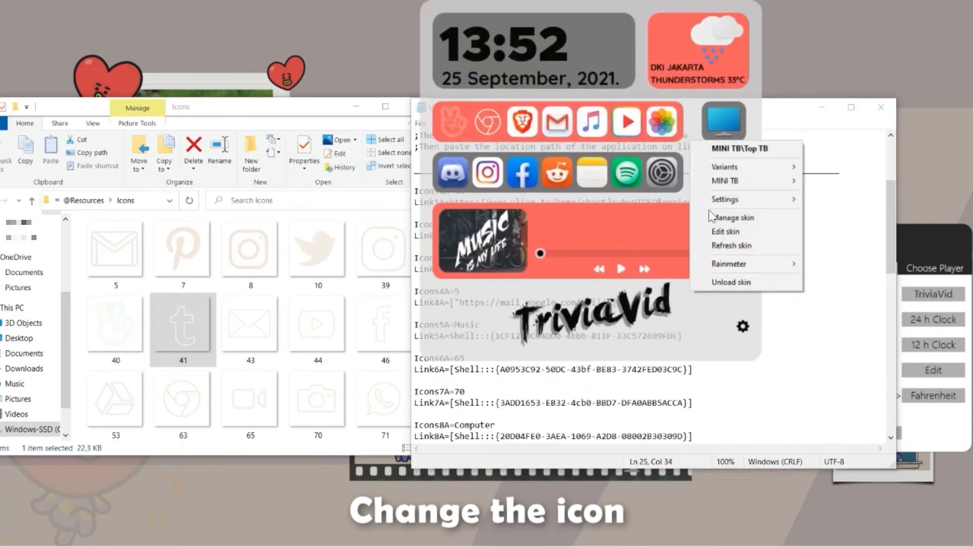
pyautogui.click(715, 246)
pyautogui.moveTo(645, 2)
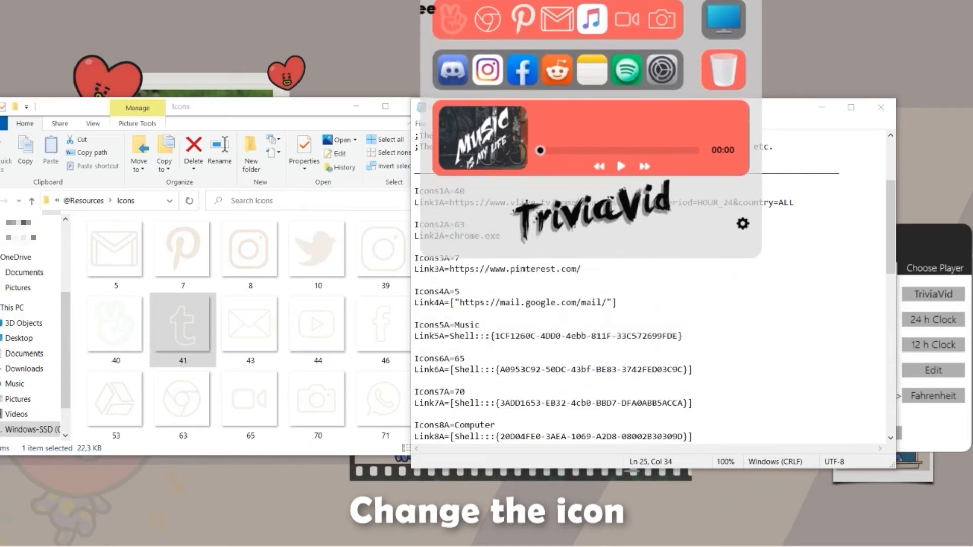
# In the second line of the dock variables, set Icons2B to 8 and Icons3B to 46.
pyautogui.scroll(-3, 329, 289)
pyautogui.scroll(3, 330, 289)
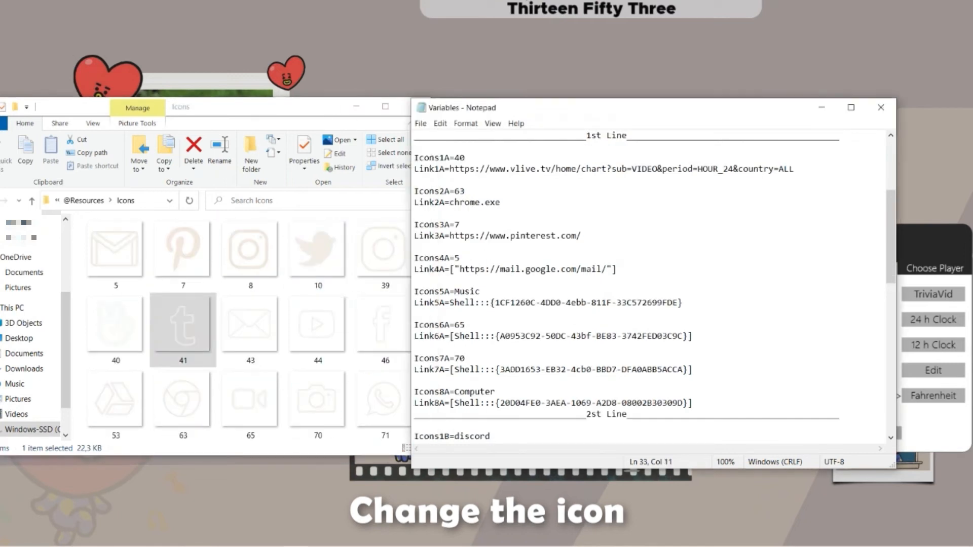
pyautogui.scroll(-2, 653, 287)
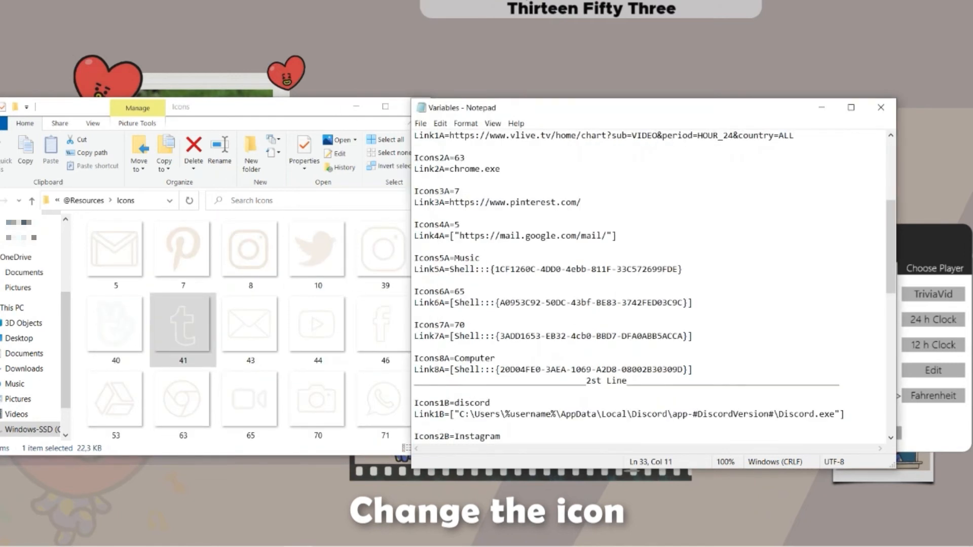
pyautogui.moveTo(675, 95)
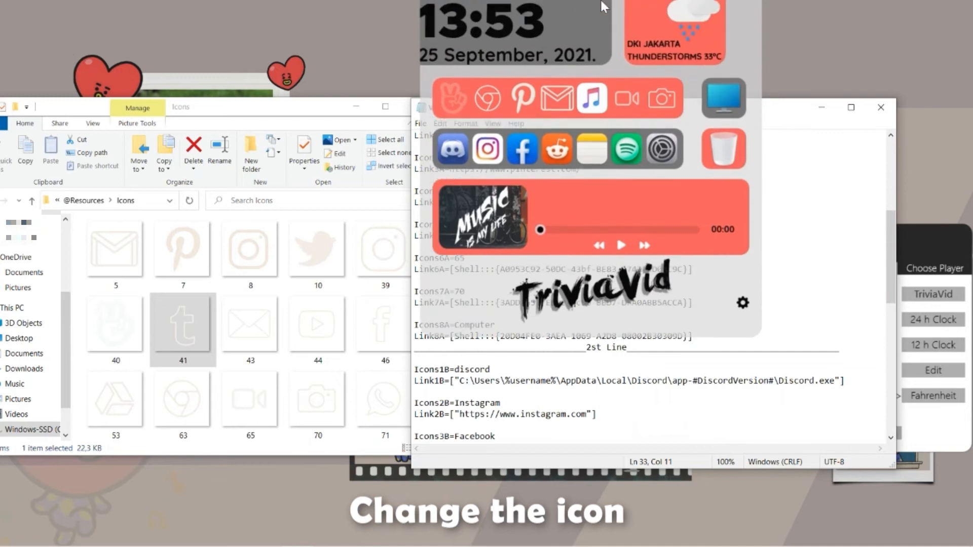
pyautogui.scroll(-1, 491, 337)
pyautogui.click(491, 336)
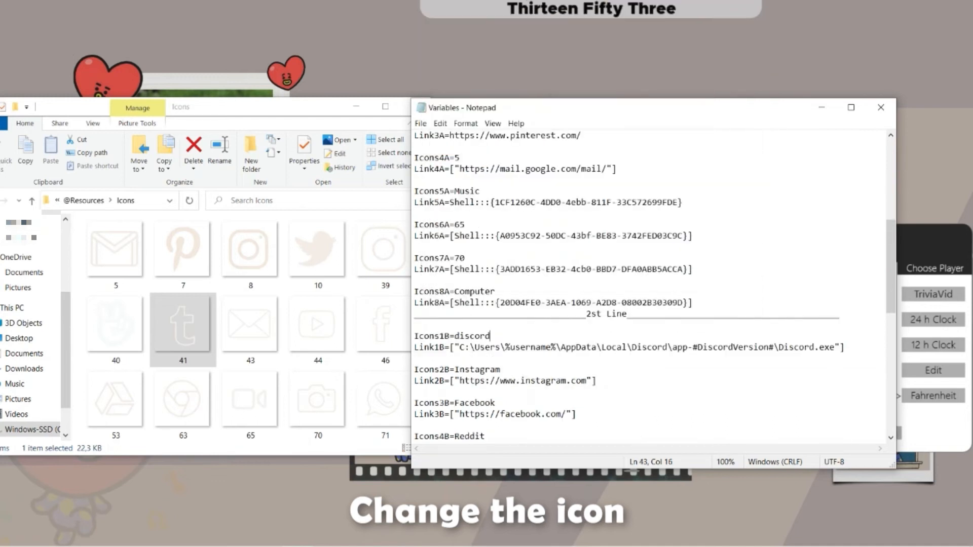
pyautogui.moveTo(485, 370); pyautogui.dragTo(455, 370)
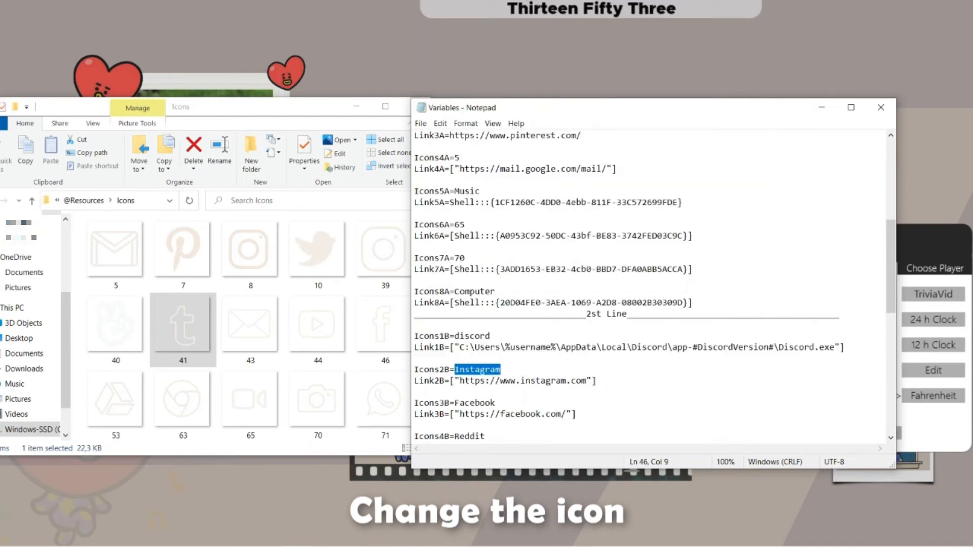
pyautogui.write('8')
pyautogui.hotkey('ctrl', 'shift', 'Left')
pyautogui.write('46')
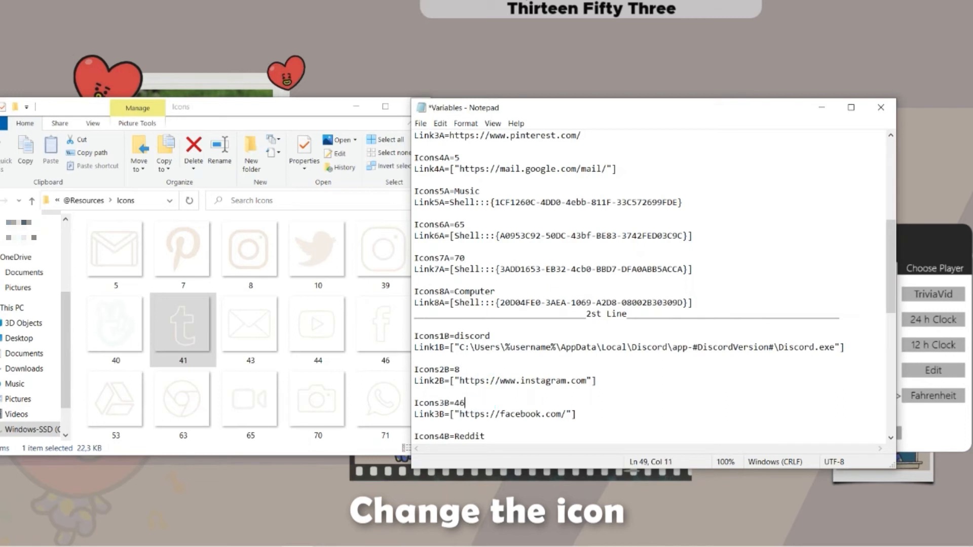
# Replace discord with 10 in Icons1B and set Link1B to twitter.com.
pyautogui.scroll(-2, 653, 286)
pyautogui.scroll(-1, 651, 286)
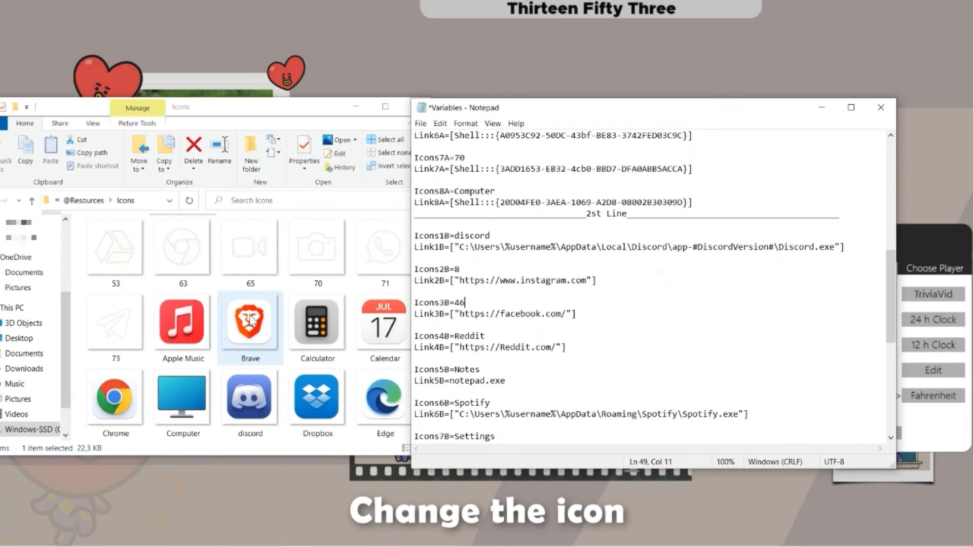
pyautogui.click(289, 106)
pyautogui.click(482, 369)
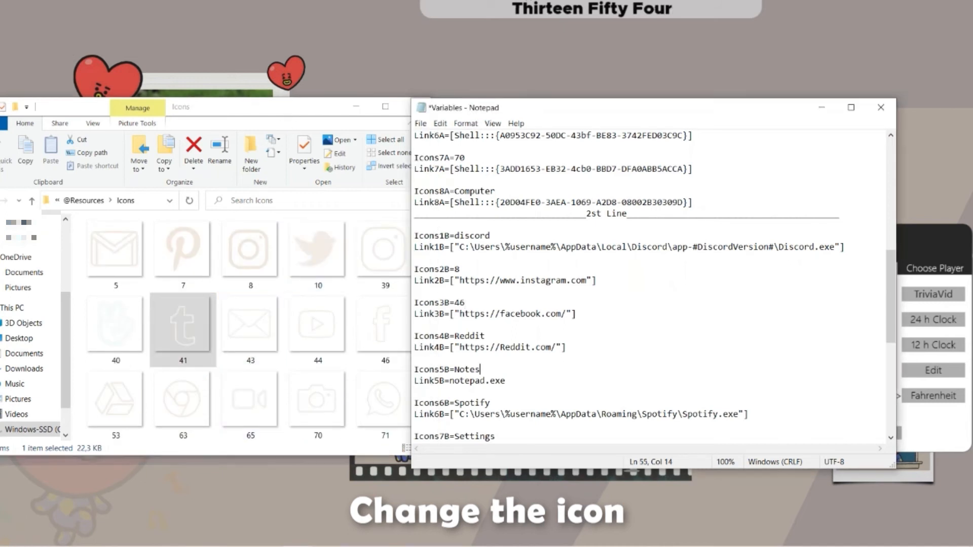
pyautogui.scroll(-1, 482, 370)
pyautogui.scroll(-1, 654, 286)
pyautogui.scroll(2, 653, 287)
pyautogui.moveTo(491, 235); pyautogui.dragTo(459, 236)
pyautogui.write('10')
pyautogui.moveTo(845, 247); pyautogui.dragTo(450, 246)
pyautogui.write('twitter.com')
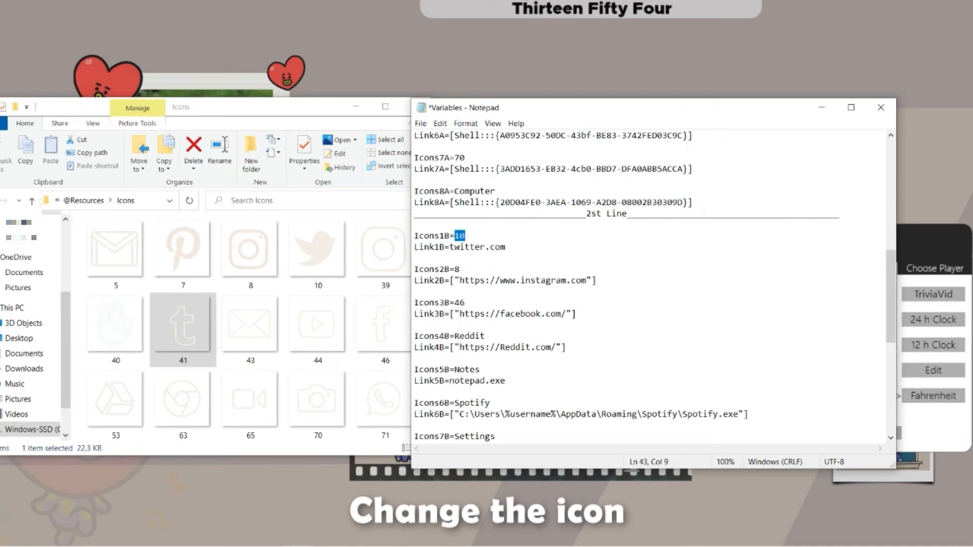
pyautogui.doubleClick(470, 335)
pyautogui.write('y')
pyautogui.click(186, 534)
pyautogui.click(213, 33)
pyautogui.write('youtube.com')
pyautogui.press('Return')
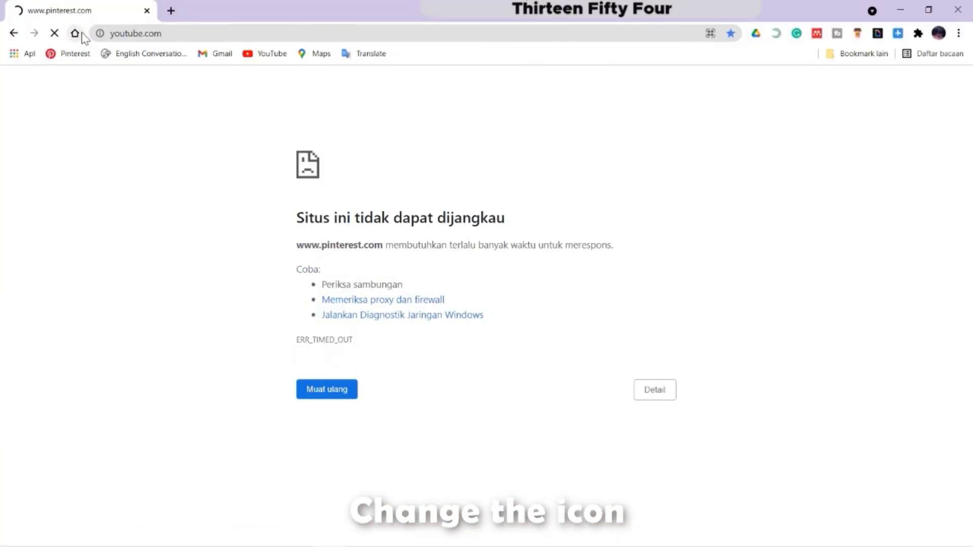
pyautogui.click(152, 33)
pyautogui.hotkey('ctrl', 'c')
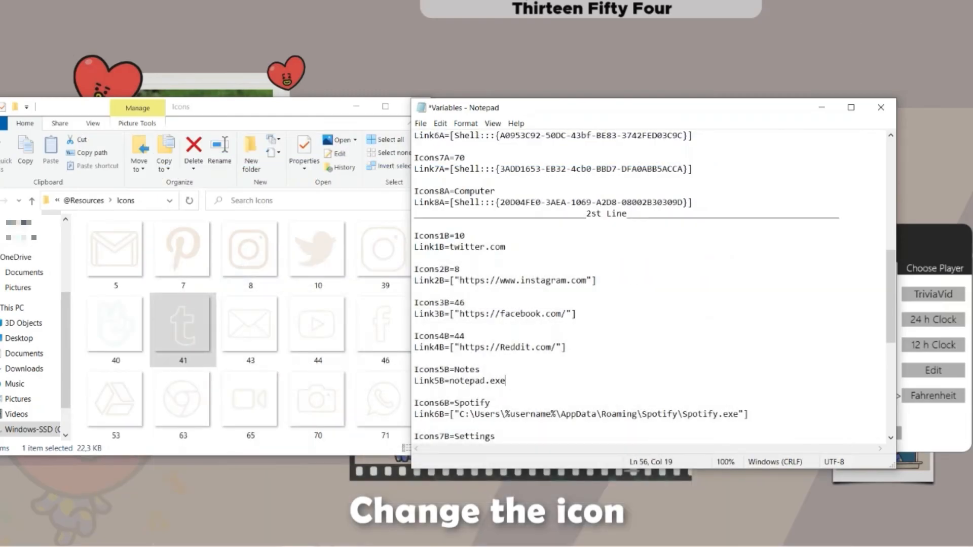
pyautogui.moveTo(566, 348); pyautogui.dragTo(460, 347)
pyautogui.hotkey('ctrl', 'v')
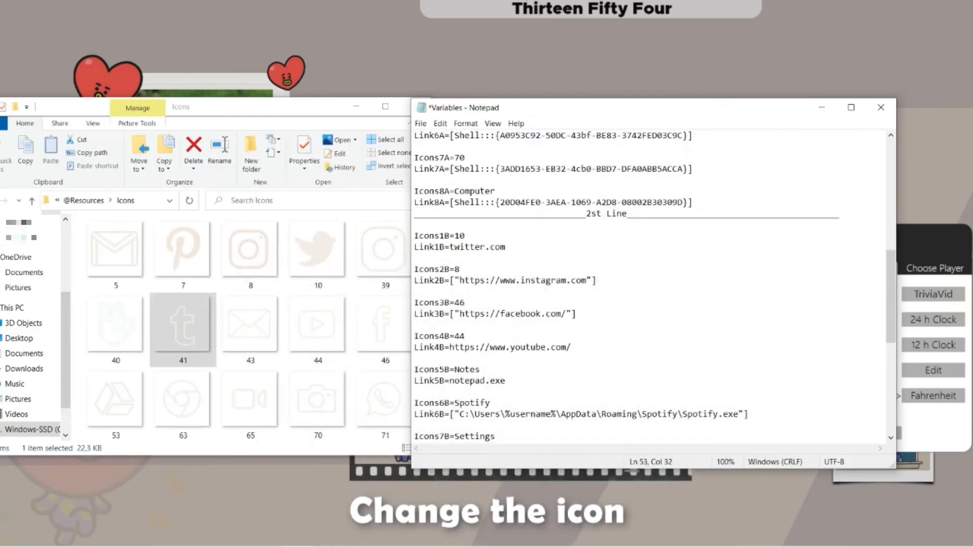
# Set Icons5B to 71, then open the WhatsApp app's file location and copy its shortcut path.
pyautogui.scroll(-2, 654, 286)
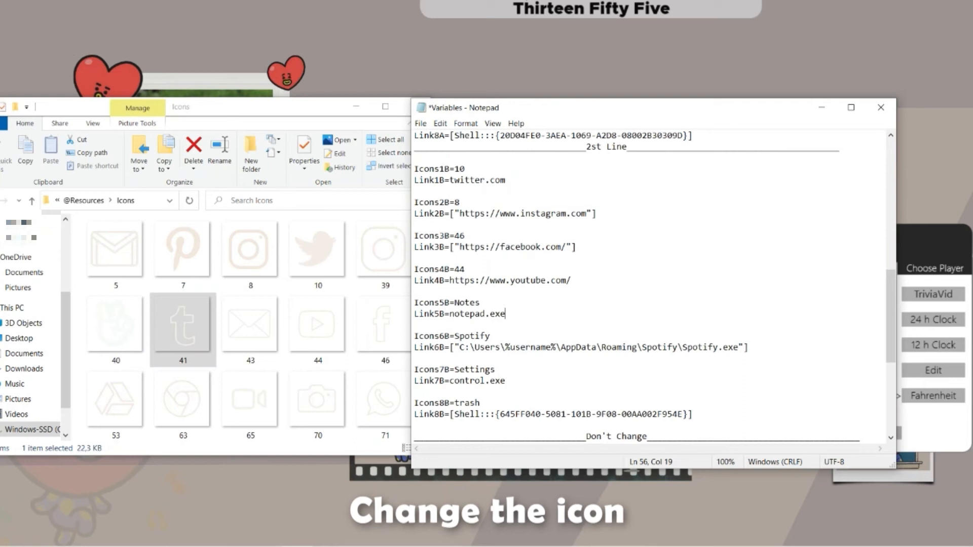
pyautogui.write('71')
pyautogui.moveTo(76, 538)
pyautogui.click(46, 535)
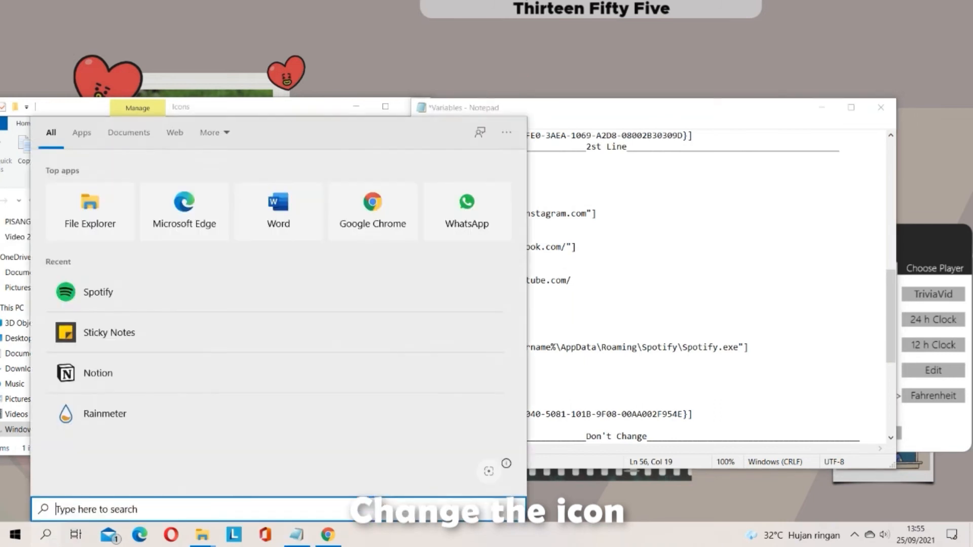
pyautogui.rightClick(464, 223)
pyautogui.click(380, 262)
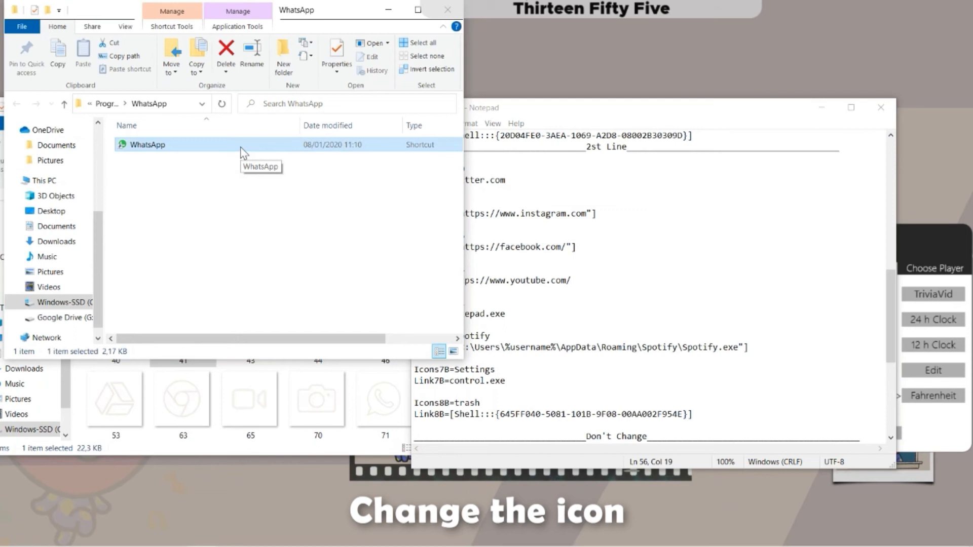
pyautogui.rightClick(240, 147)
pyautogui.click(283, 394)
# Minimize the WhatsApp folder and replace notepad.exe in Link5B with the copied WhatsApp shortcut path.
pyautogui.click(537, 303)
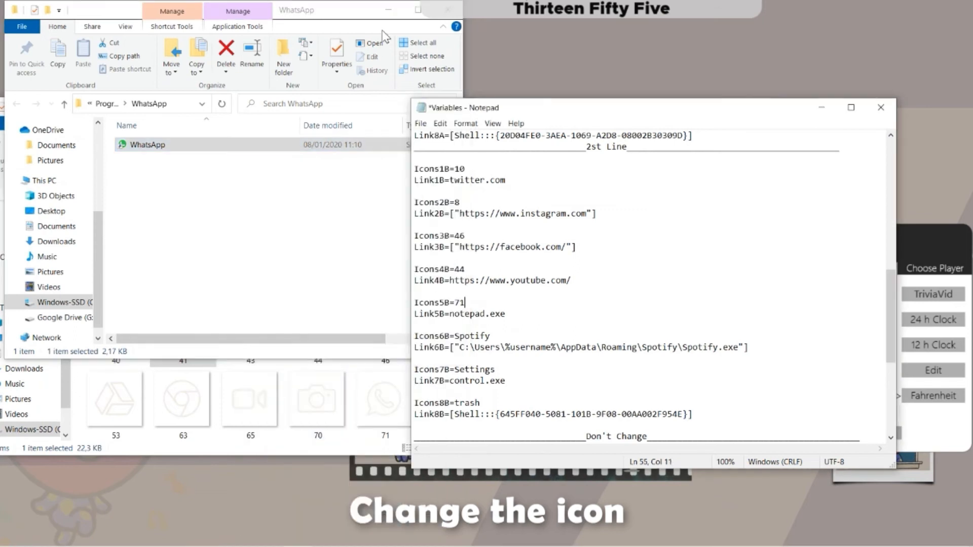
pyautogui.click(389, 10)
pyautogui.moveTo(505, 314); pyautogui.dragTo(459, 313)
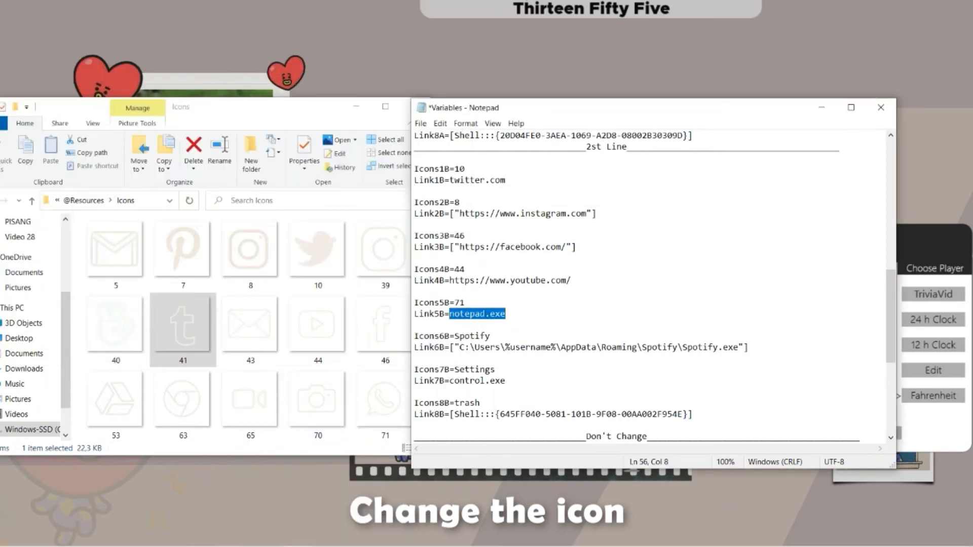
pyautogui.hotkey('ctrl', 'v')
pyautogui.hscroll(-5, 648, 284)
# Set Icons7B to 53 and copy the path of the Google Drive shortcut from its file location.
pyautogui.scroll(-1, 648, 283)
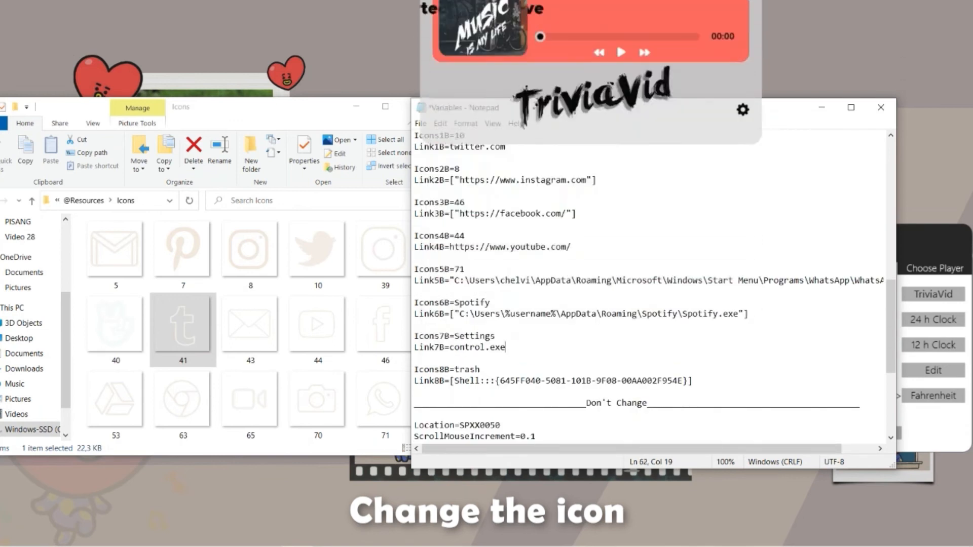
pyautogui.moveTo(495, 336); pyautogui.dragTo(455, 336)
pyautogui.write('53')
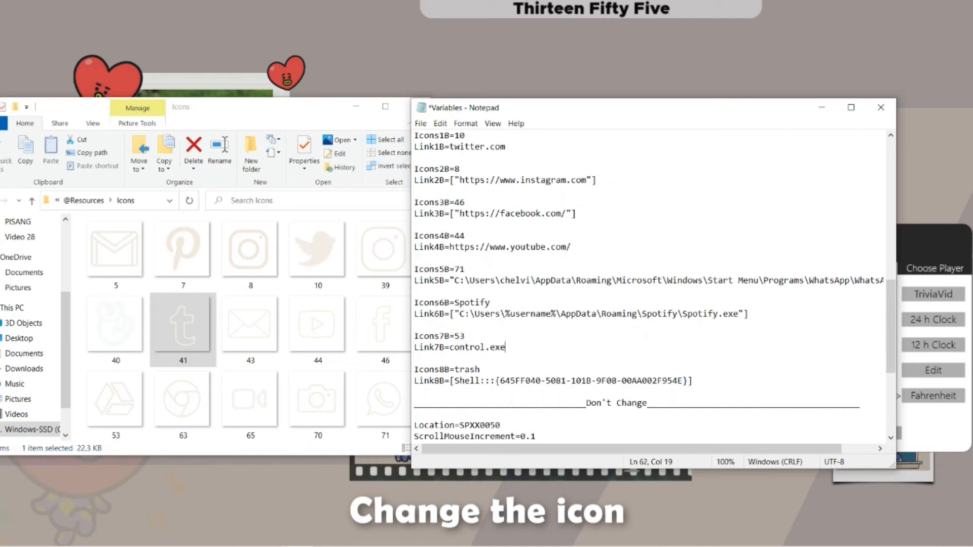
pyautogui.click(45, 534)
pyautogui.write('goog')
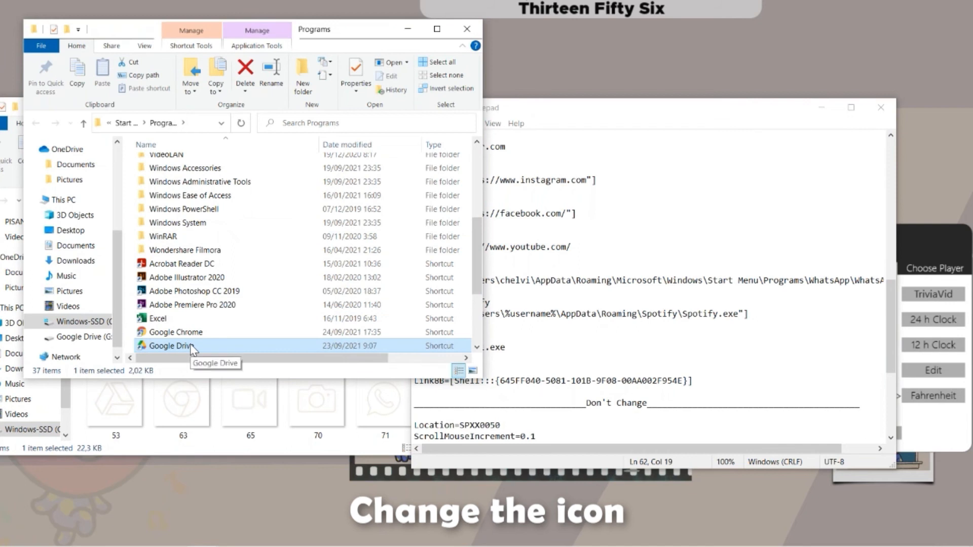
pyautogui.rightClick(190, 345)
pyautogui.click(234, 406)
# Replace control.exe in Link7B with "C:\ProgramData\Microsoft\Windows\Start Menu\Programs\Google Drive.lnk".
pyautogui.click(404, 31)
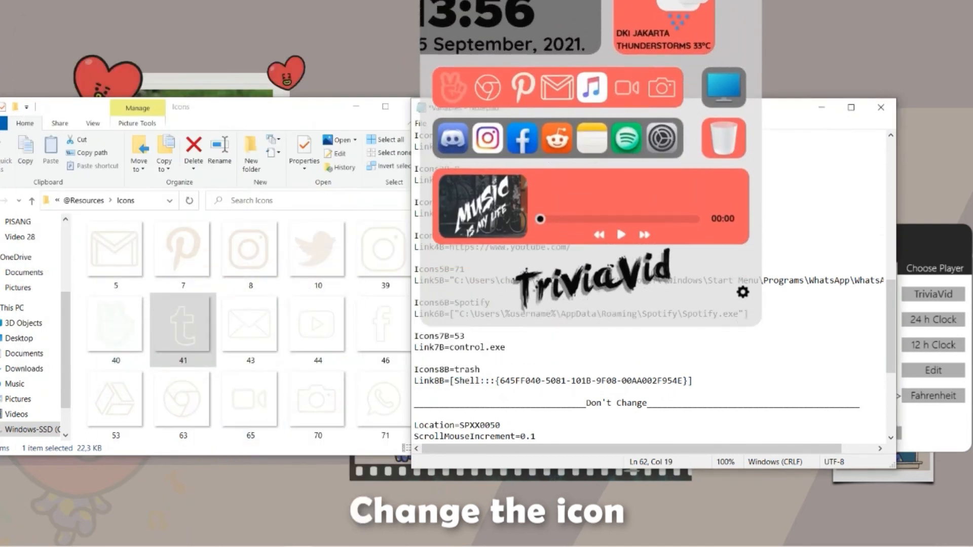
pyautogui.moveTo(506, 347); pyautogui.dragTo(441, 347)
pyautogui.hotkey('ctrl', 'v')
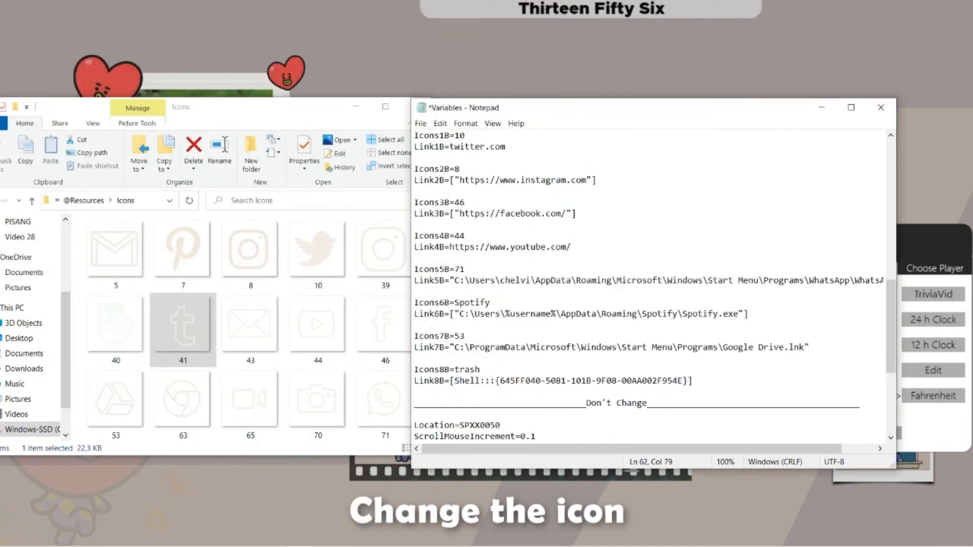
# Save the edited Variables file and refresh the MINI TB skin to load the new second-row dock icons.
pyautogui.click(465, 337)
pyautogui.scroll(5, 465, 337)
pyautogui.click(420, 124)
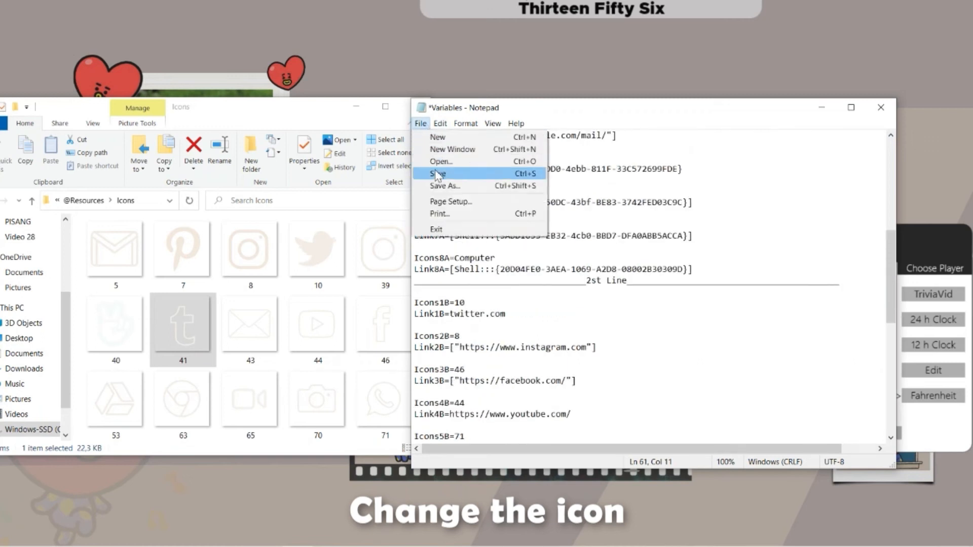
pyautogui.click(437, 173)
pyautogui.rightClick(697, 160)
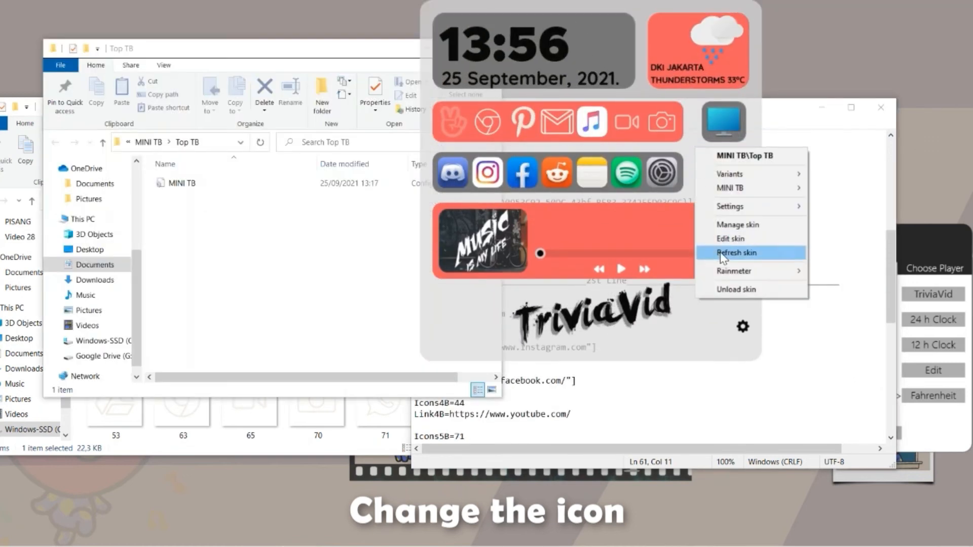
pyautogui.click(783, 255)
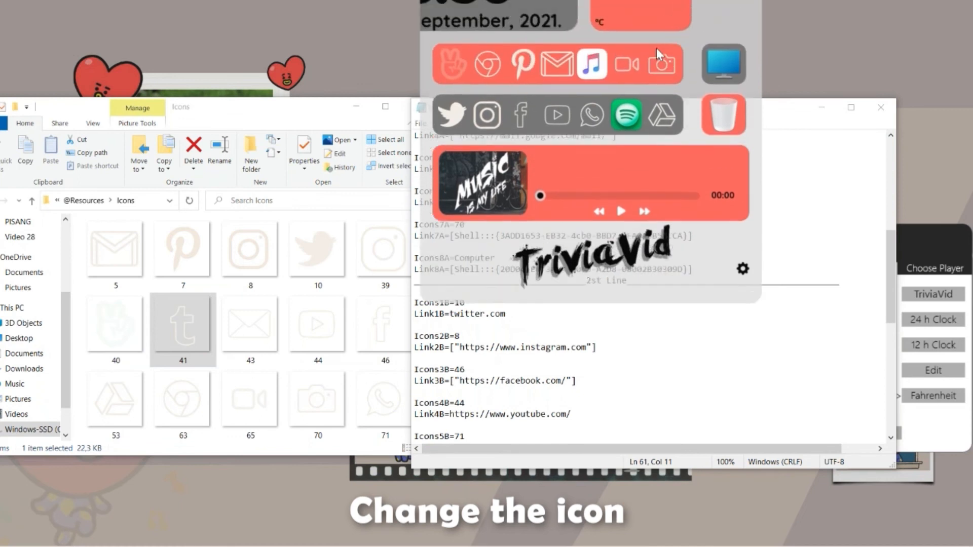
# Set Icons6B to 75 and Icons5A to 74 in the Variables file.
pyautogui.click(465, 403)
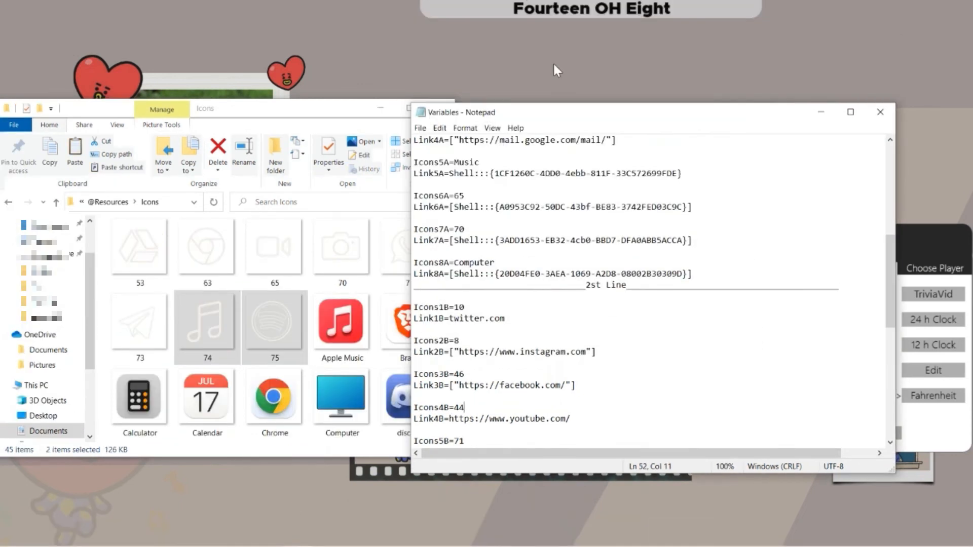
pyautogui.scroll(-3, 649, 293)
pyautogui.moveTo(491, 374); pyautogui.dragTo(459, 374)
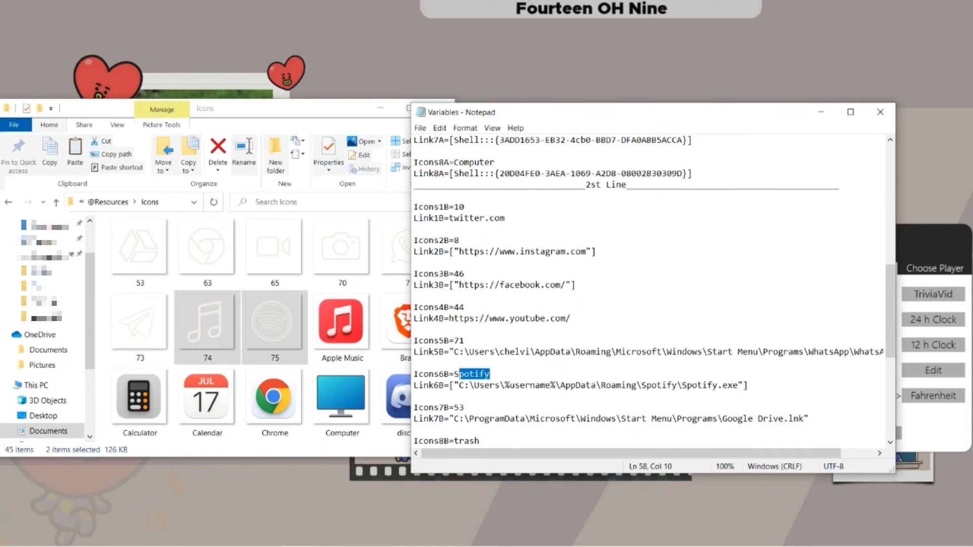
pyautogui.write('75')
pyautogui.scroll(-3, 654, 291)
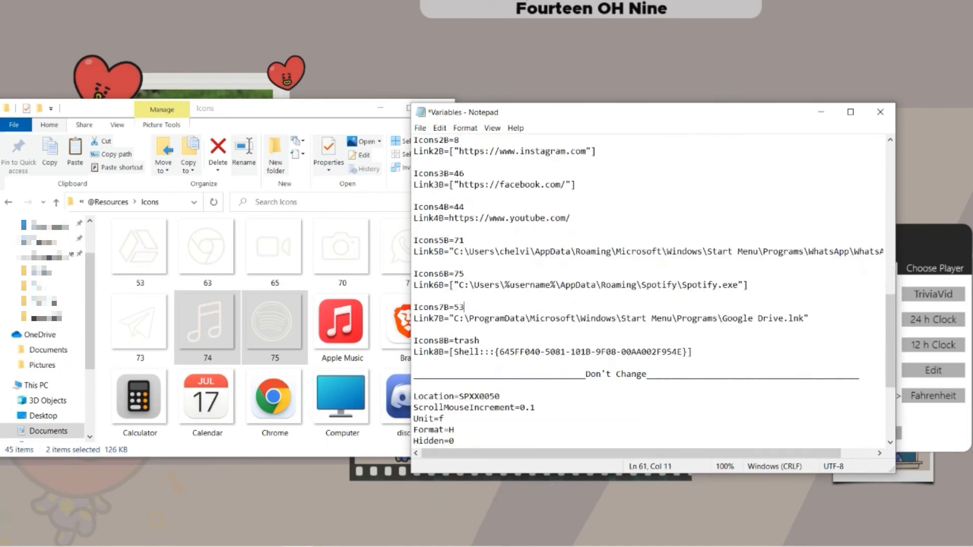
pyautogui.scroll(8, 654, 292)
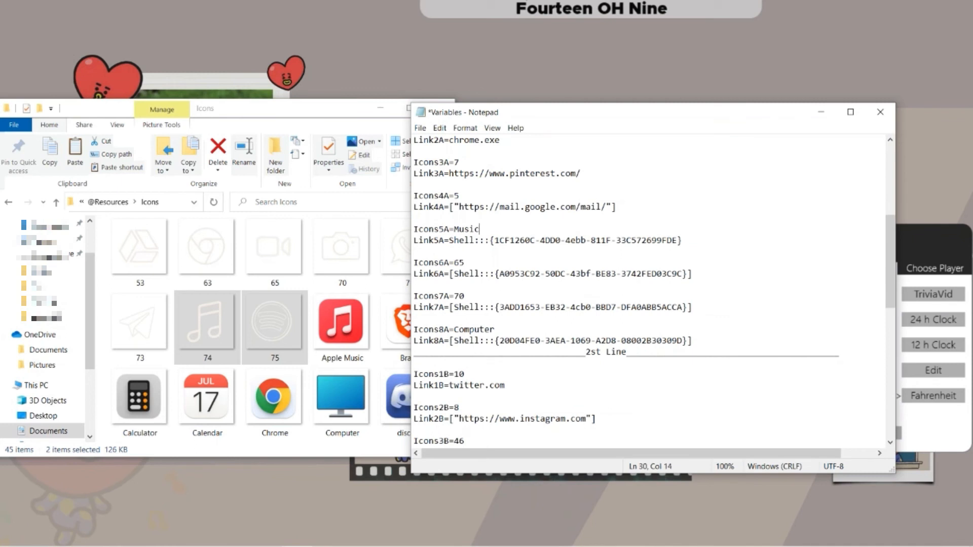
pyautogui.write('74')
# Save the Spotify and music icon changes in the Variables file and refresh the MINI TB skin again.
pyautogui.click(421, 129)
pyautogui.click(440, 178)
pyautogui.moveTo(629, 9)
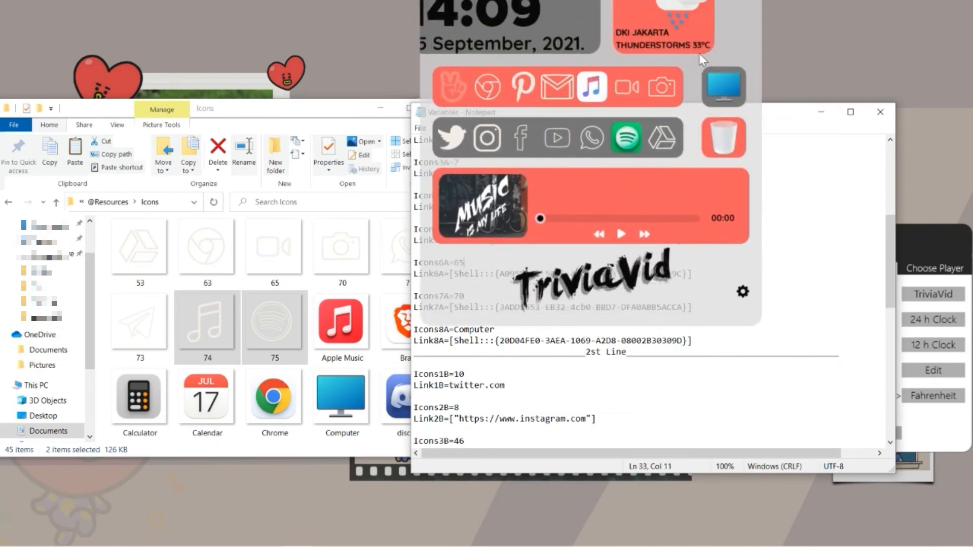
pyautogui.rightClick(693, 212)
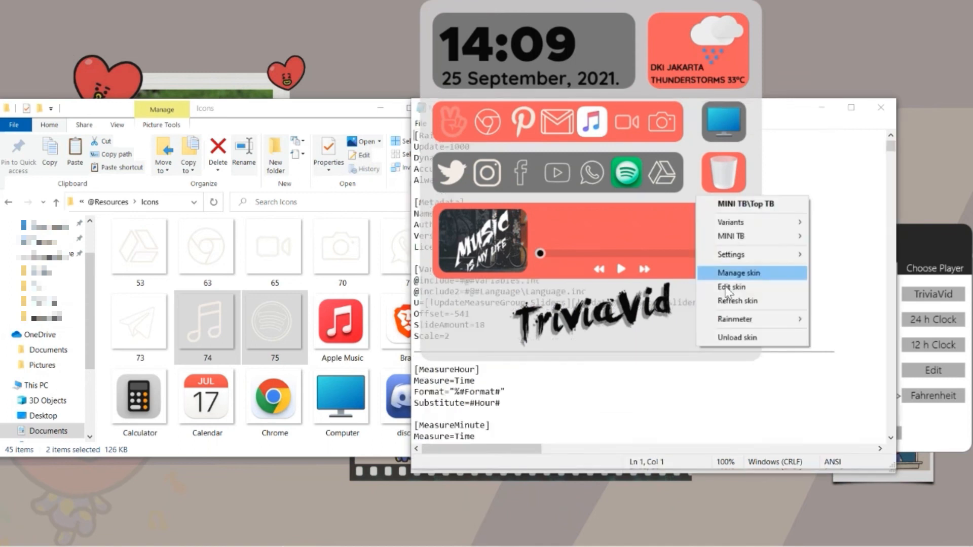
pyautogui.click(719, 289)
pyautogui.moveTo(600, 6)
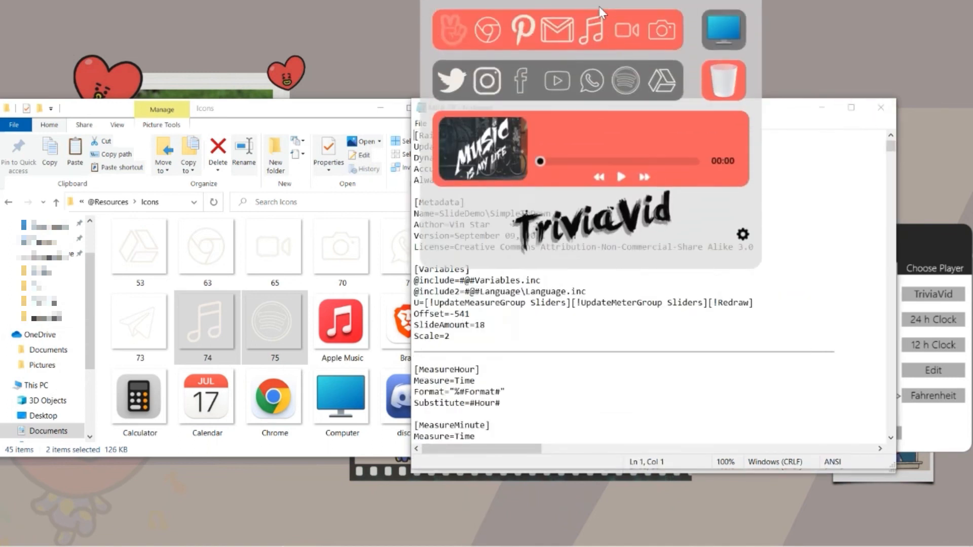
# Close the open Notepad and folder windows, and close the skin's settings.
pyautogui.click(880, 108)
pyautogui.click(881, 108)
pyautogui.click(439, 108)
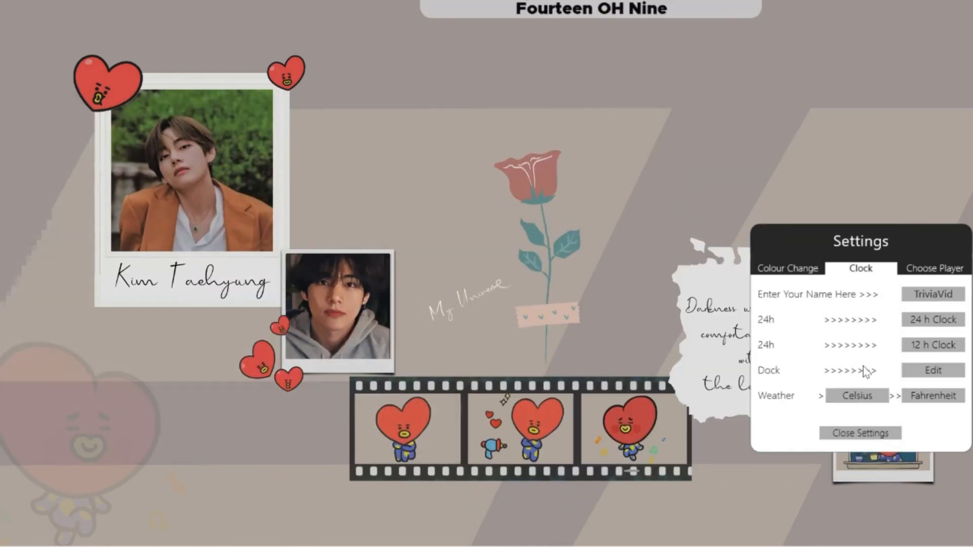
pyautogui.click(860, 433)
# Test the dock's Spotify icon by launching Spotify from it, and close the Spotify window.
pyautogui.moveTo(740, 6)
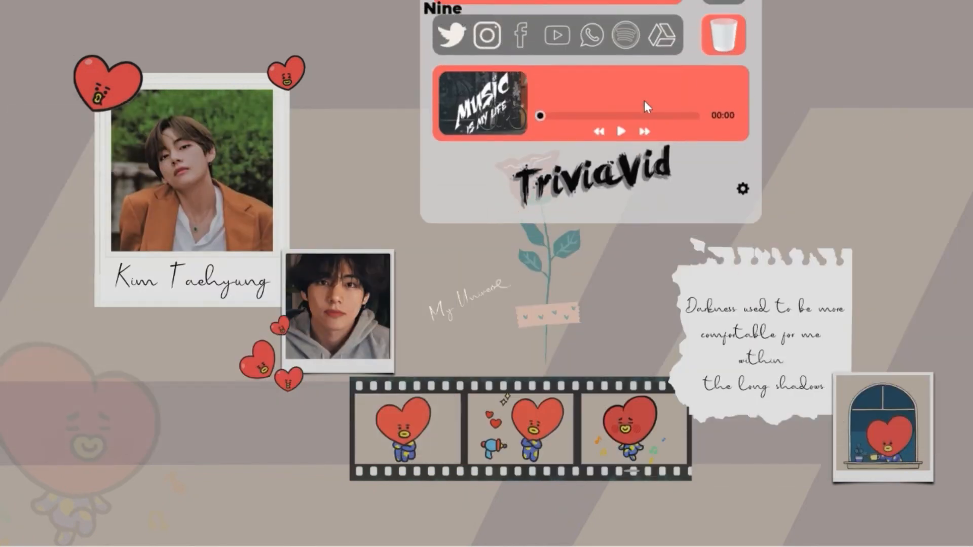
pyautogui.click(625, 175)
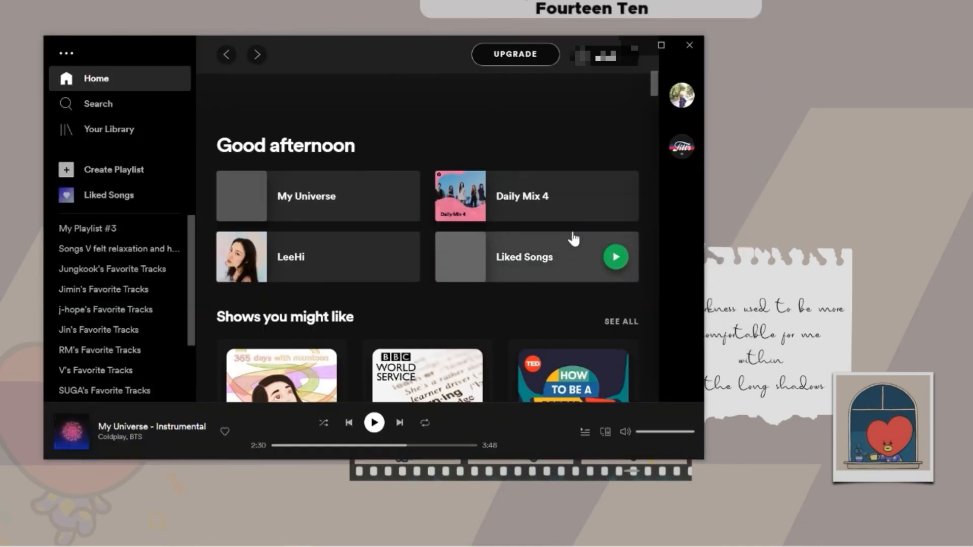
pyautogui.click(689, 45)
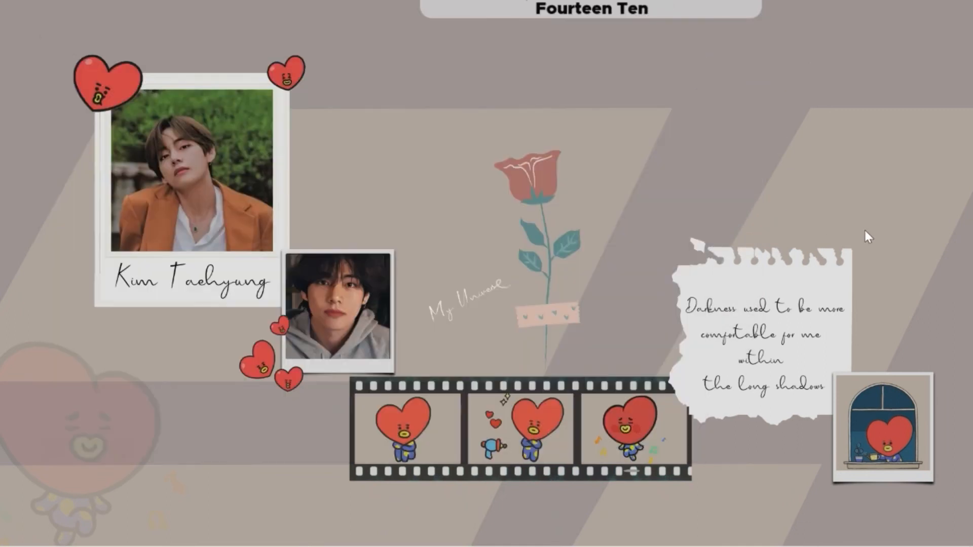
pyautogui.moveTo(746, 6)
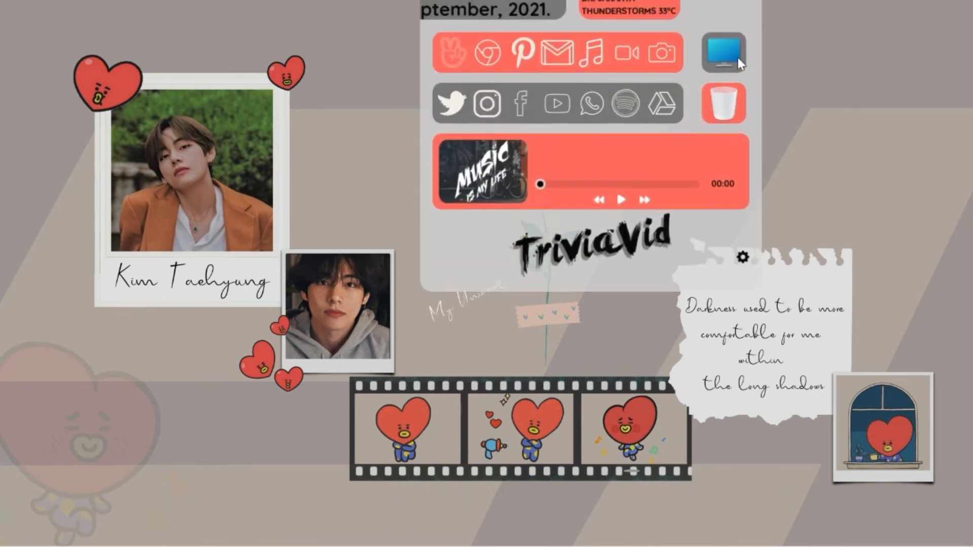